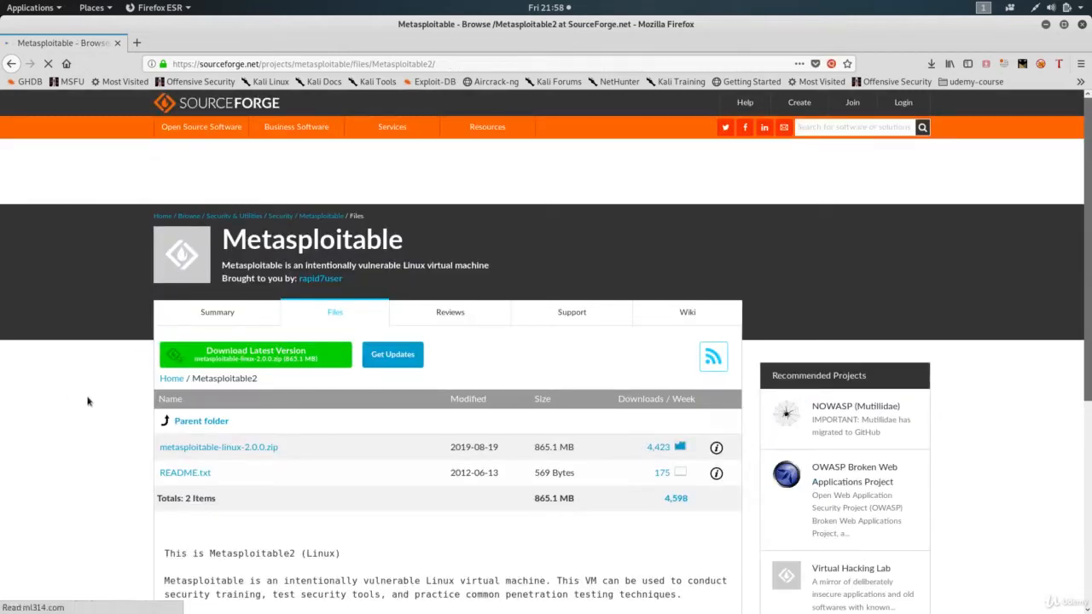
Step: Examine the Metasploitable2 file listing, including the size of metasploitable-linux-2.0.0.zip
{"action": "scroll", "coordinate": [87, 401], "scroll_direction": "down", "scroll_amount": 3}
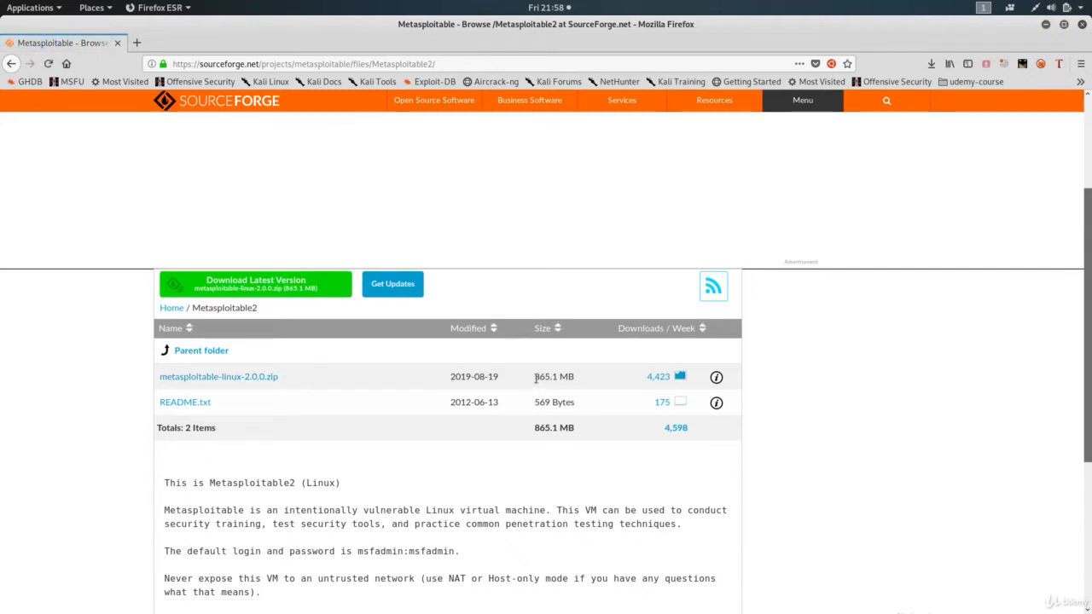
{"action": "left_click_drag", "start_coordinate": [535, 379], "coordinate": [573, 376]}
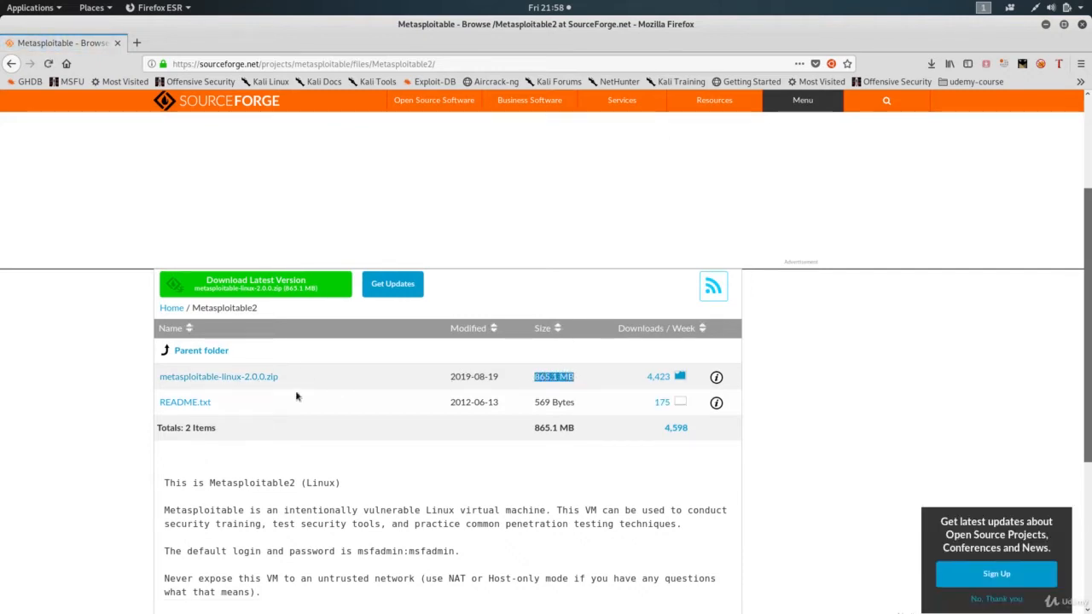
{"action": "left_click", "coordinate": [47, 362]}
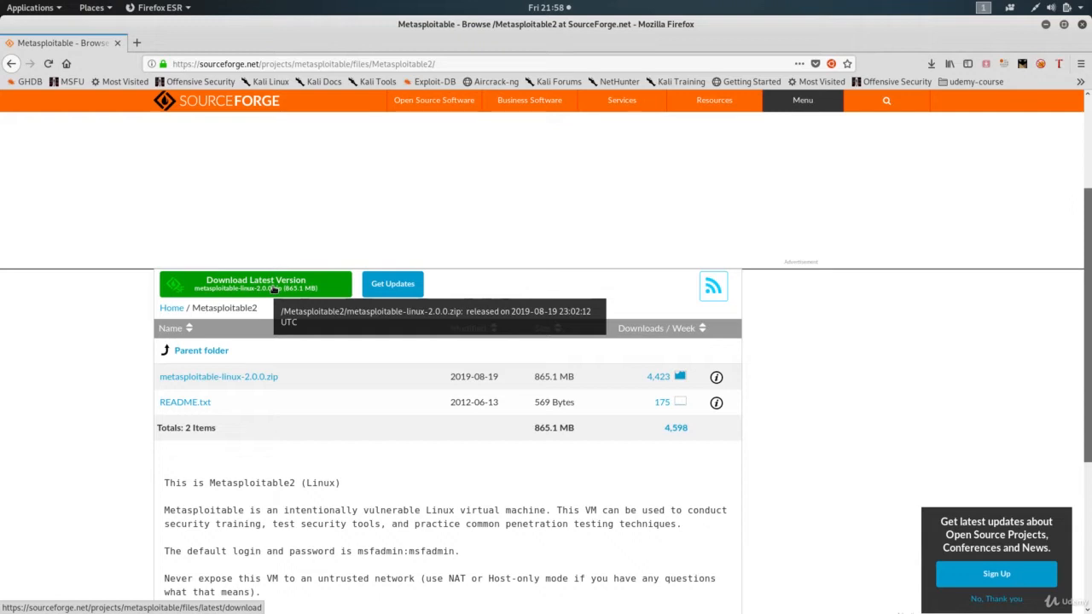
Step: Open the file manager and examine the extracted files in Downloads/metasploitable-linux-2.0.0/Metasploitable2-Linux, closing the window when finished
{"action": "mouse_move", "coordinate": [7, 351]}
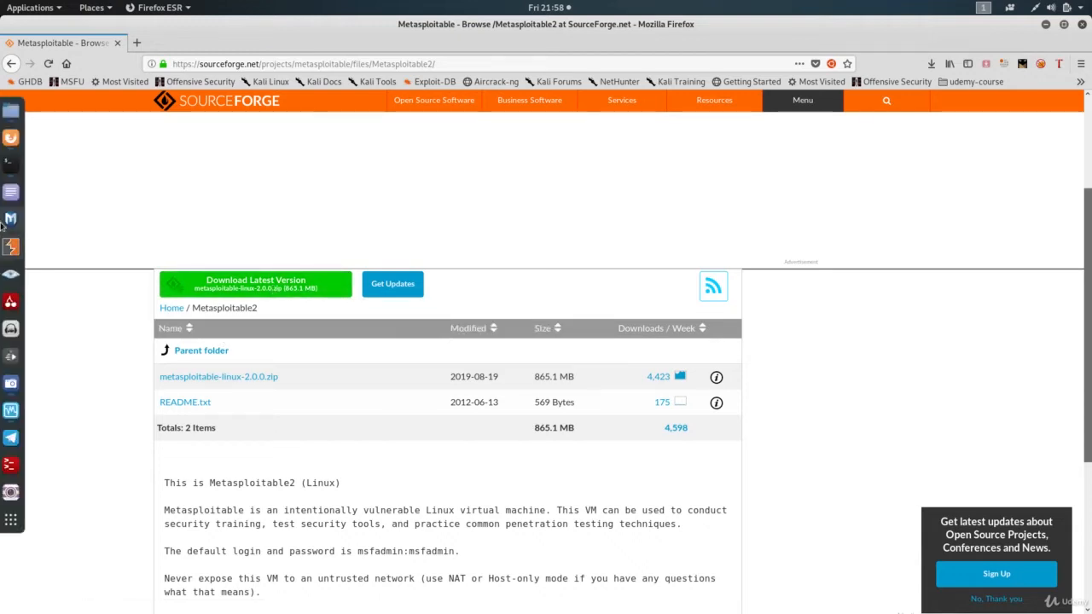
{"action": "left_click", "coordinate": [14, 111]}
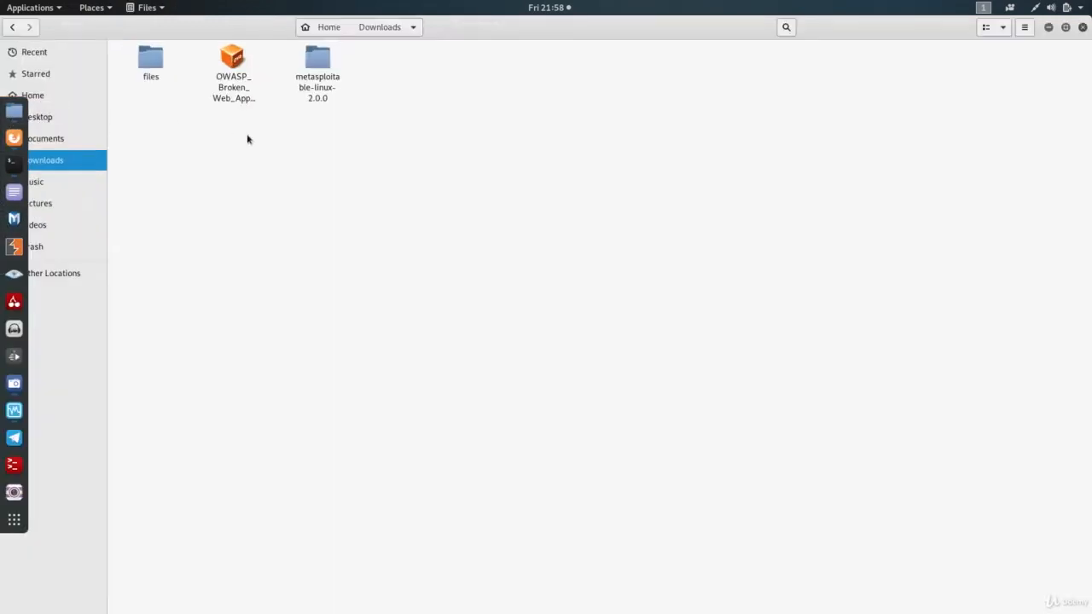
{"action": "left_click", "coordinate": [322, 75]}
{"action": "double_click", "coordinate": [316, 86]}
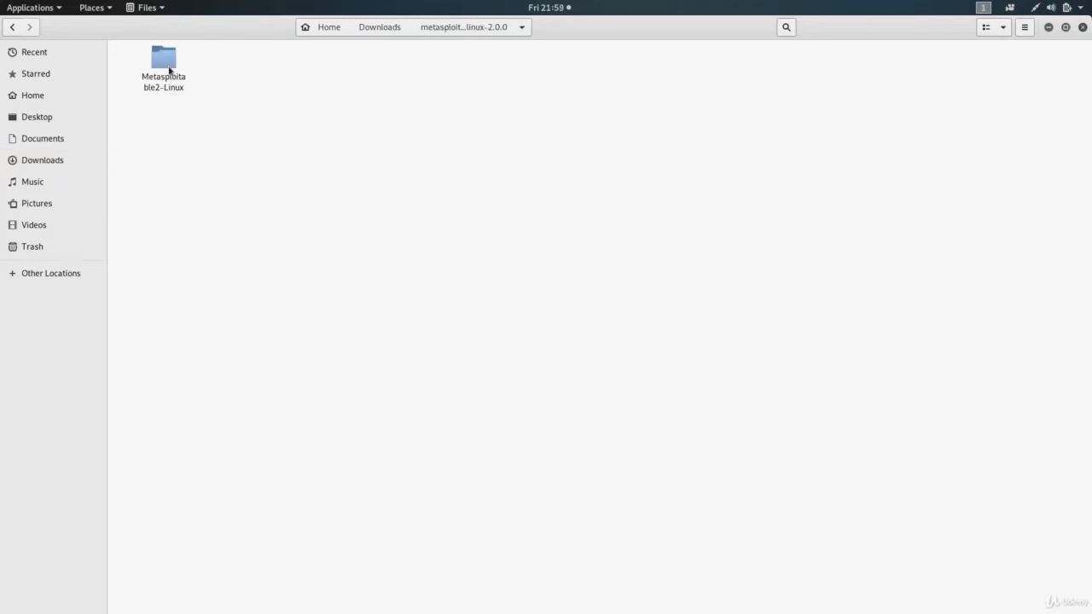
{"action": "left_click", "coordinate": [384, 32]}
{"action": "double_click", "coordinate": [324, 89]}
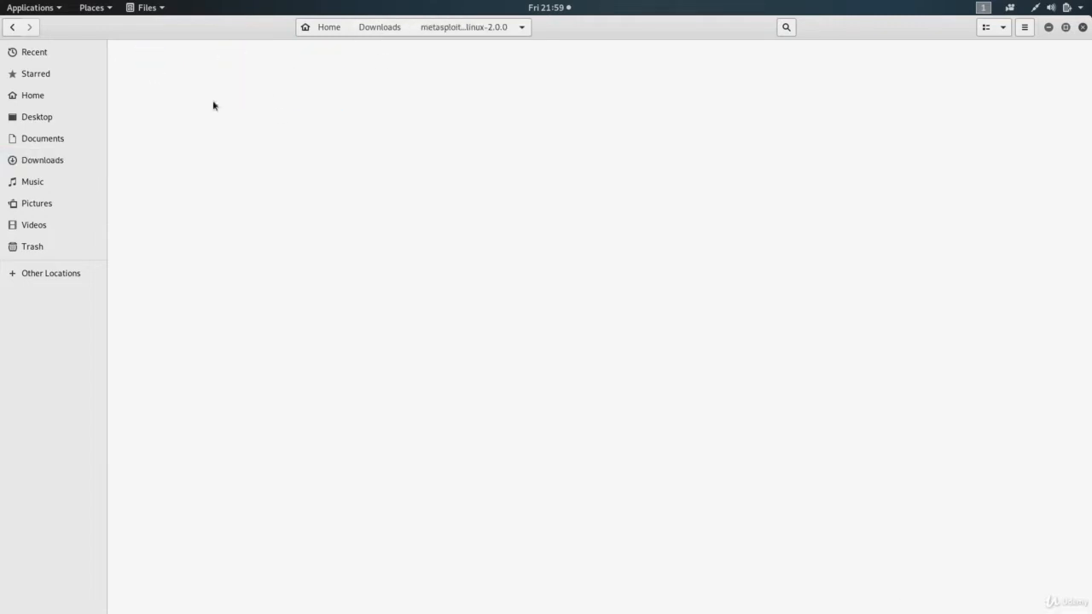
{"action": "double_click", "coordinate": [165, 78]}
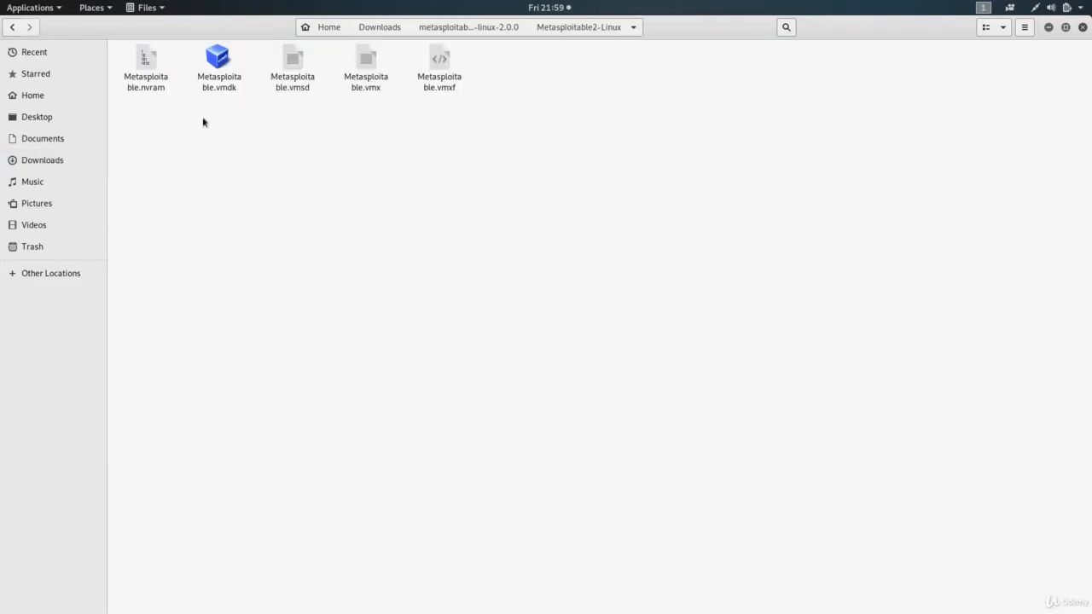
{"action": "left_click_drag", "start_coordinate": [154, 107], "coordinate": [453, 65]}
{"action": "left_click", "coordinate": [1083, 28]}
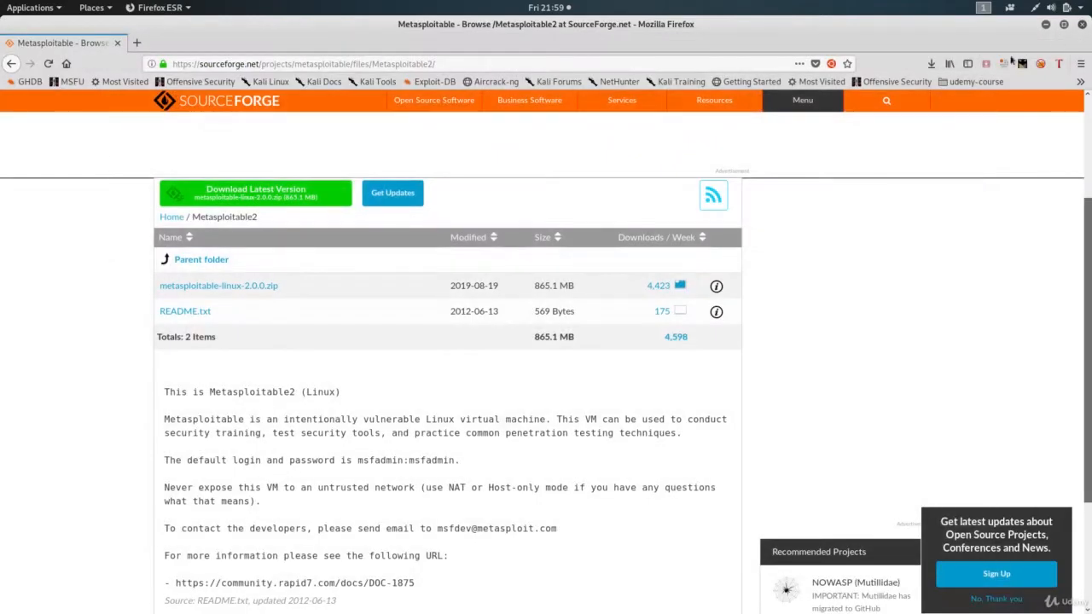
Step: Minimize the browser and switch to Oracle VM VirtualBox Manager
{"action": "left_click", "coordinate": [1046, 25]}
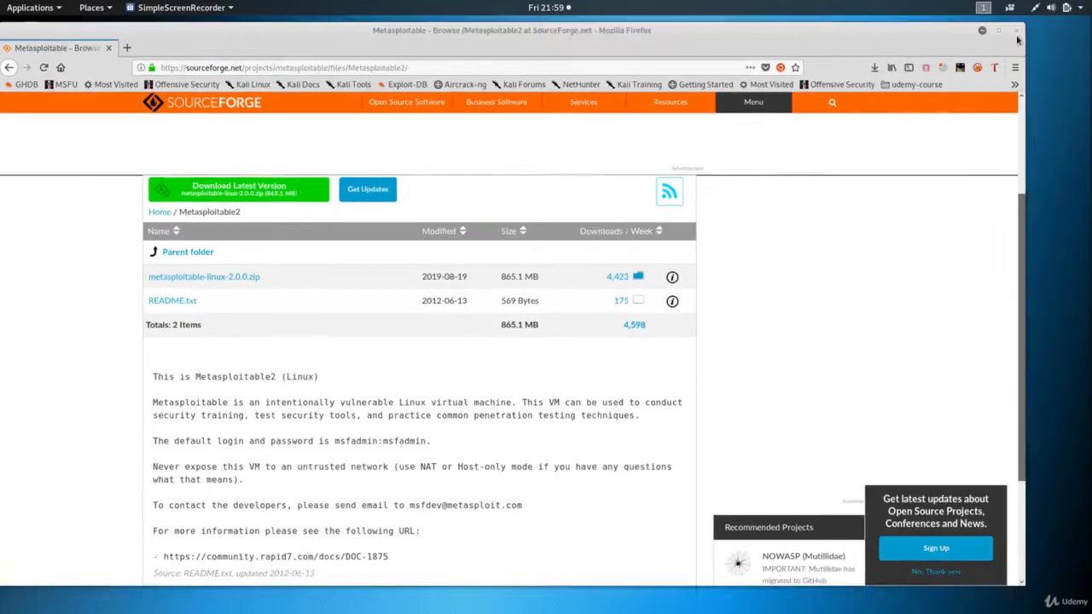
{"action": "left_click", "coordinate": [540, 128]}
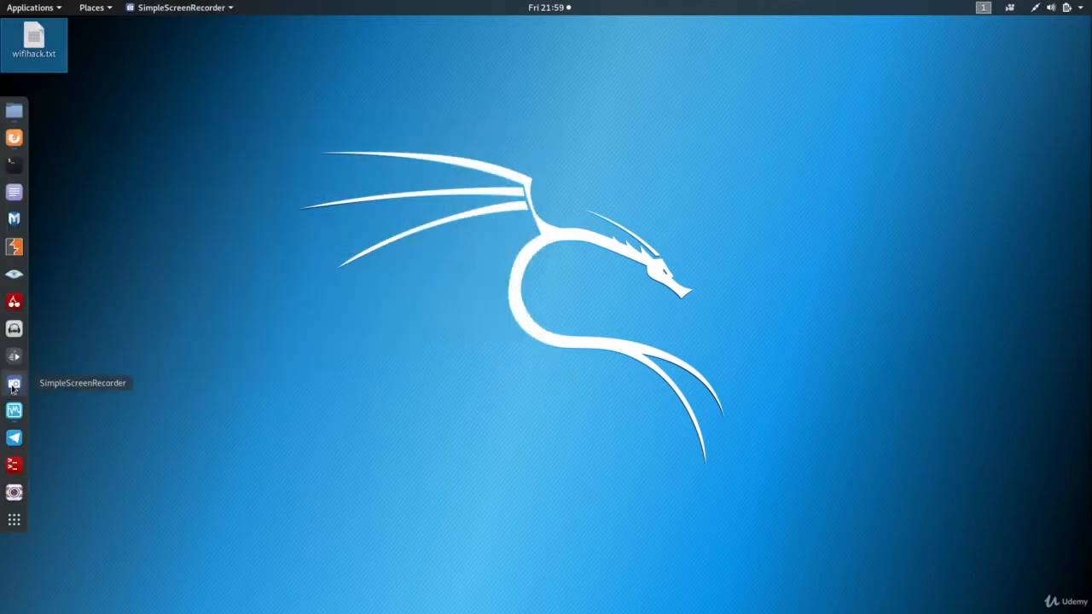
{"action": "left_click", "coordinate": [14, 411]}
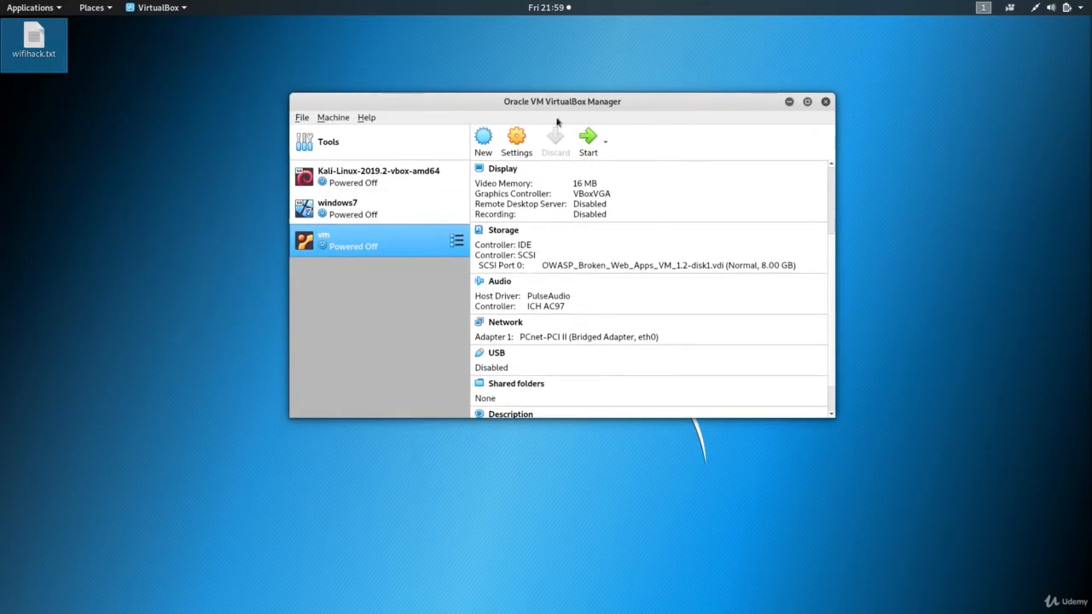
{"action": "left_click_drag", "start_coordinate": [557, 104], "coordinate": [508, 104]}
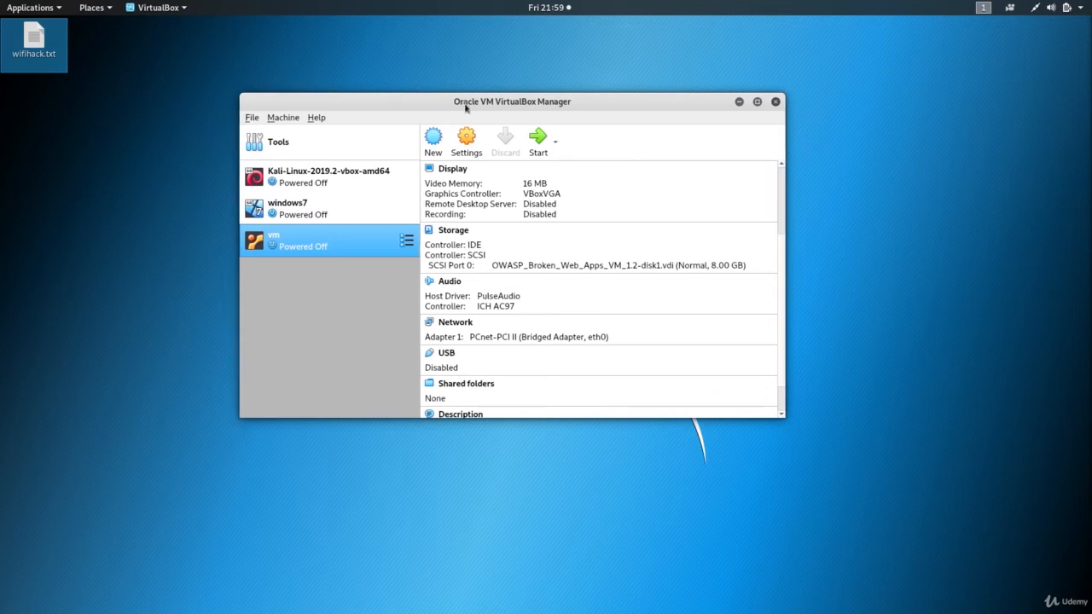
{"action": "left_click", "coordinate": [433, 141]}
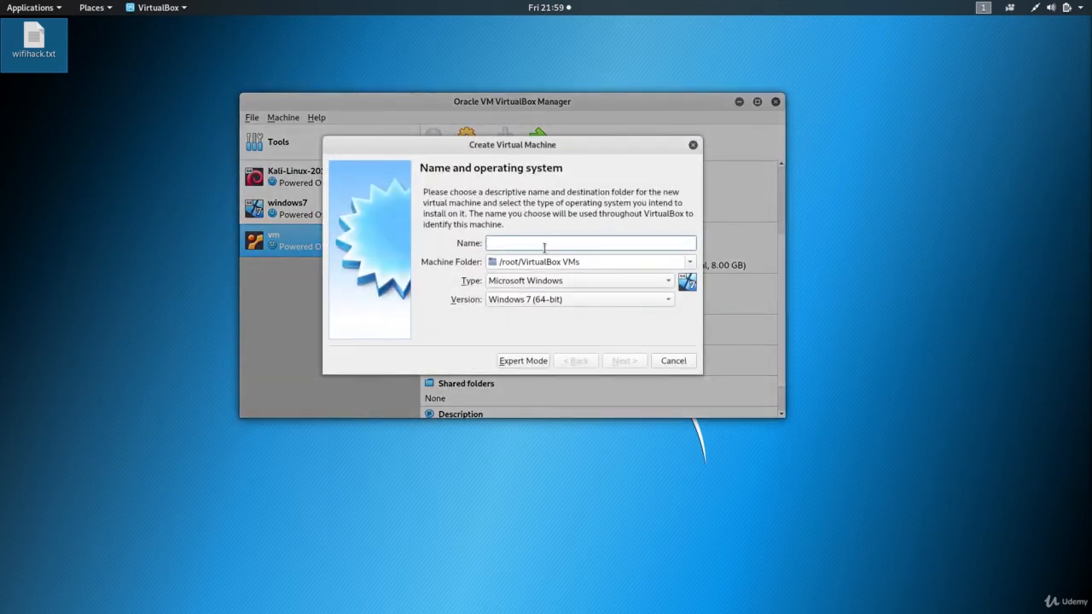
{"action": "type", "text": "metasploitable"}
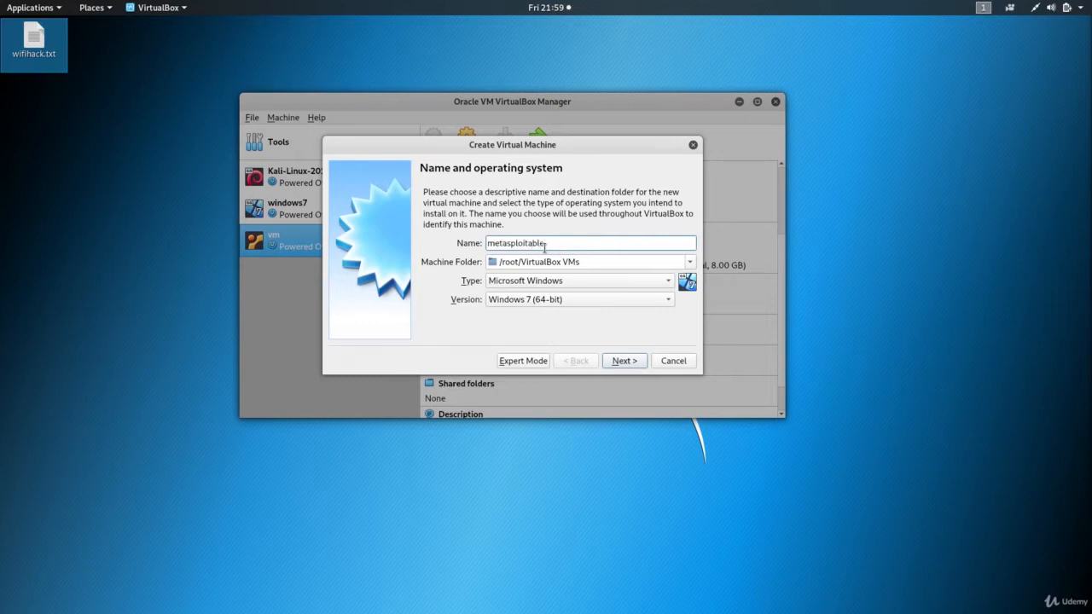
{"action": "left_click", "coordinate": [556, 283]}
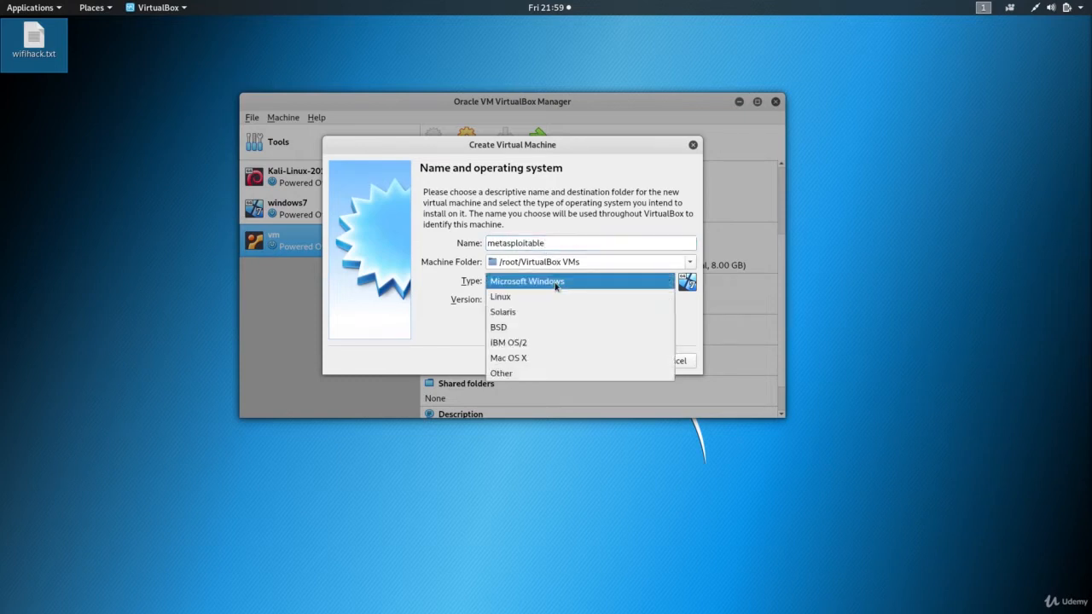
{"action": "left_click", "coordinate": [511, 297]}
{"action": "left_click", "coordinate": [531, 300]}
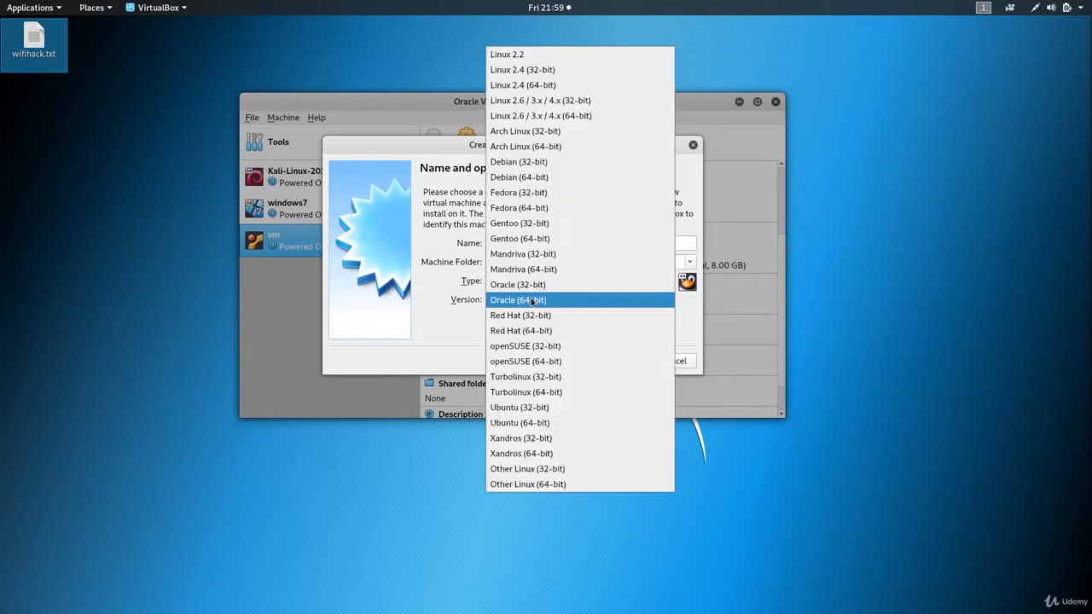
{"action": "left_click", "coordinate": [526, 409]}
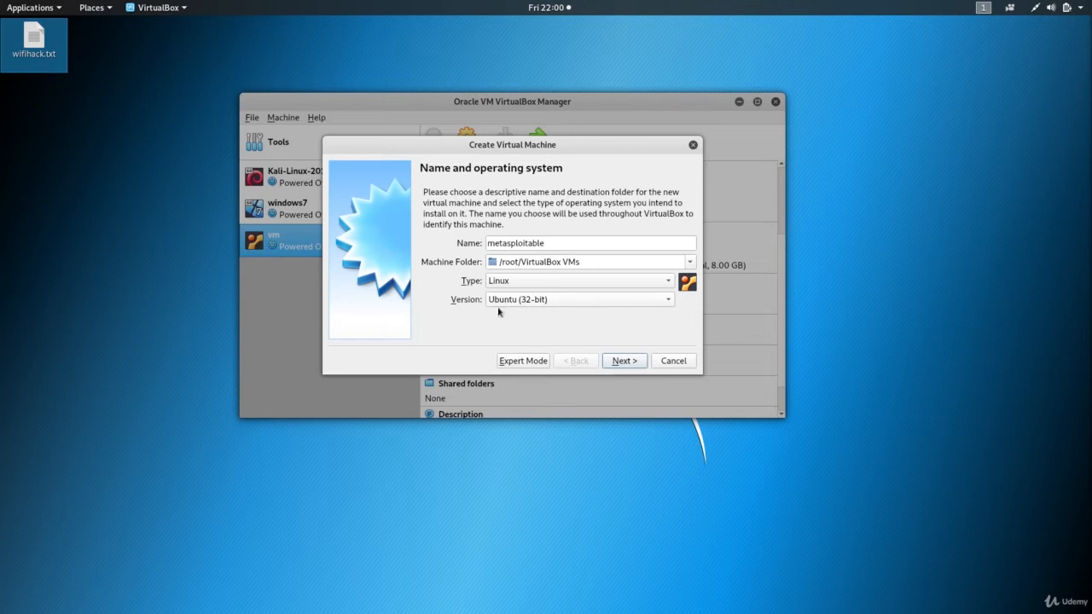
{"action": "left_click", "coordinate": [623, 360]}
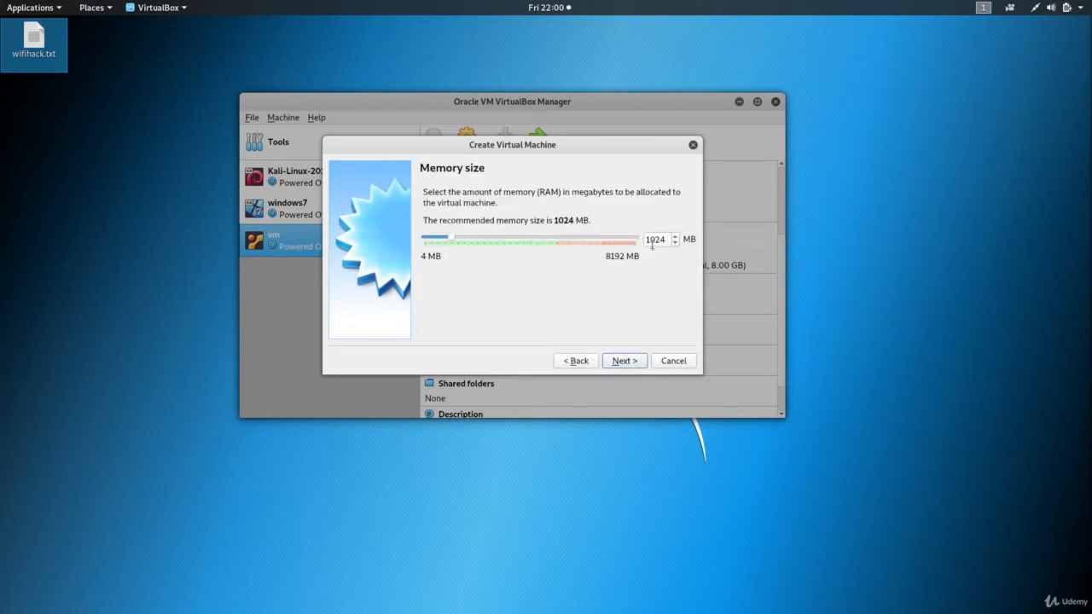
{"action": "left_click_drag", "start_coordinate": [666, 241], "coordinate": [647, 241]}
{"action": "left_click", "coordinate": [618, 361]}
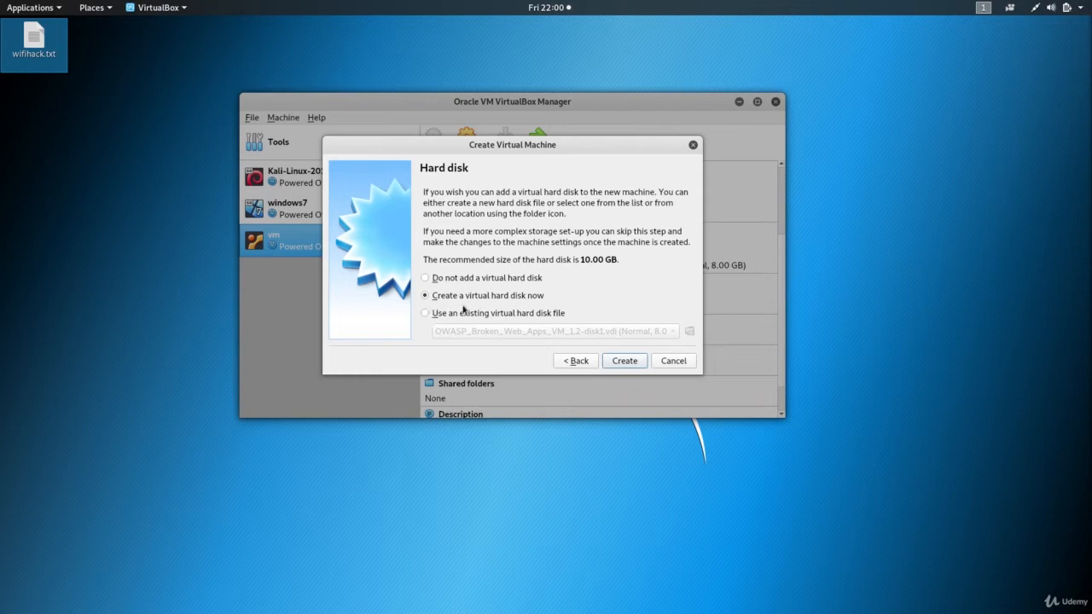
{"action": "left_click", "coordinate": [426, 313]}
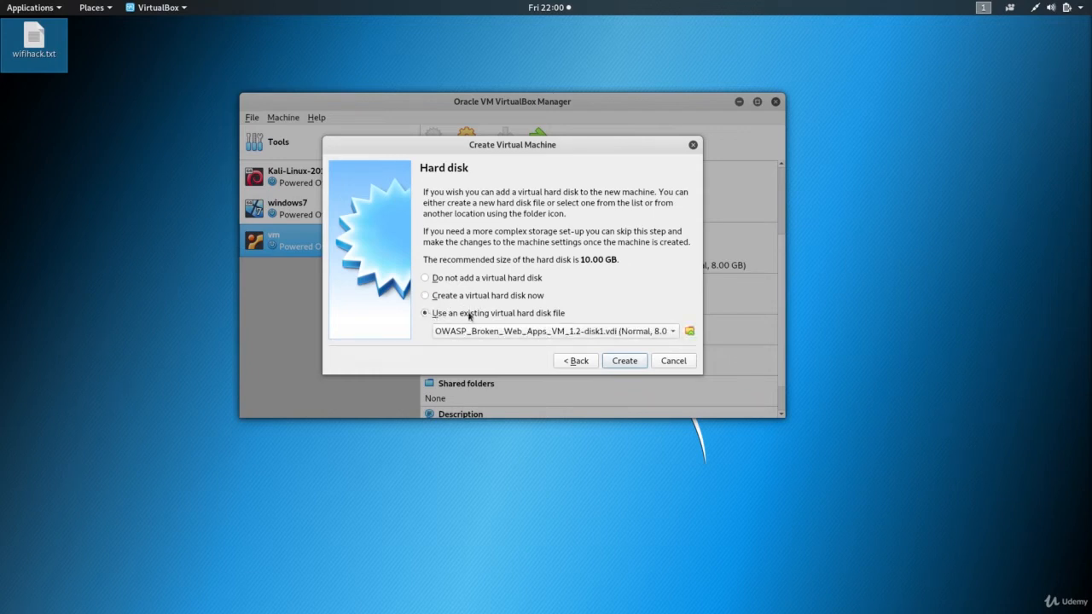
{"action": "left_click", "coordinate": [673, 360]}
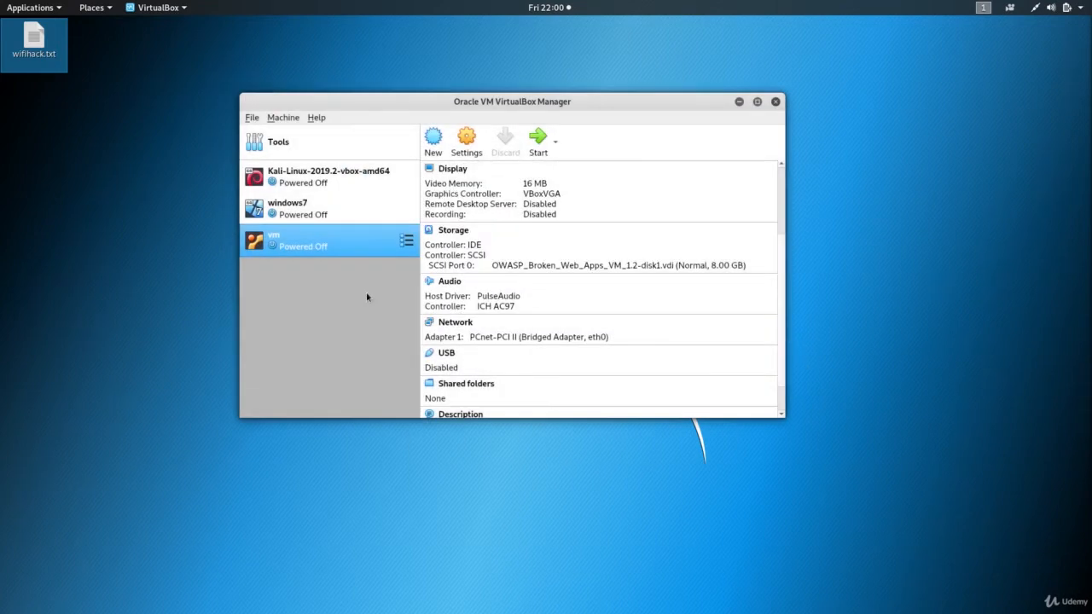
{"action": "left_click", "coordinate": [296, 147]}
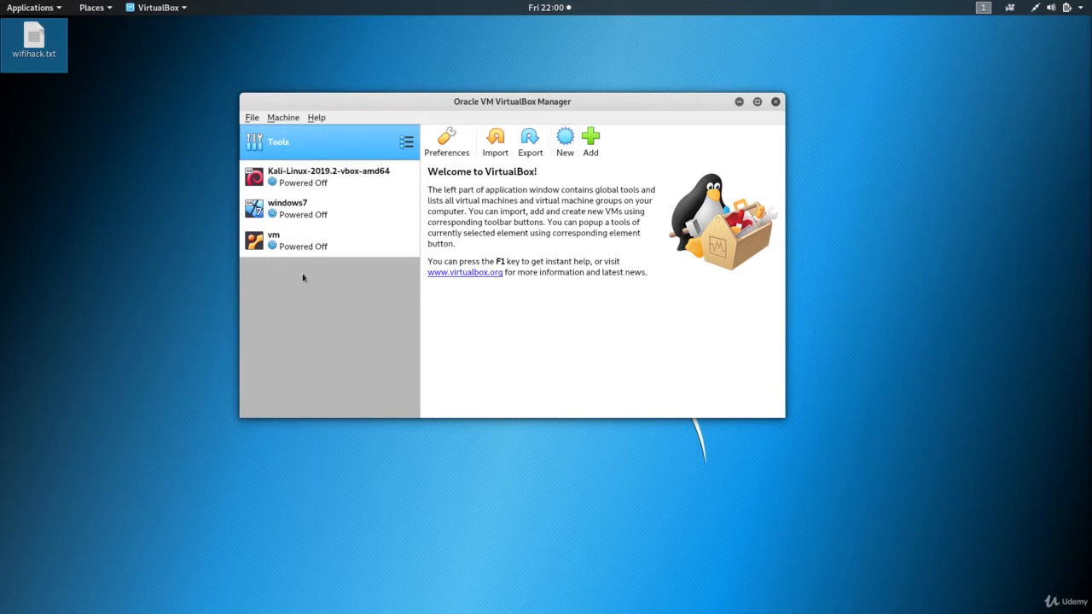
{"action": "left_click", "coordinate": [304, 240]}
{"action": "left_click", "coordinate": [300, 144]}
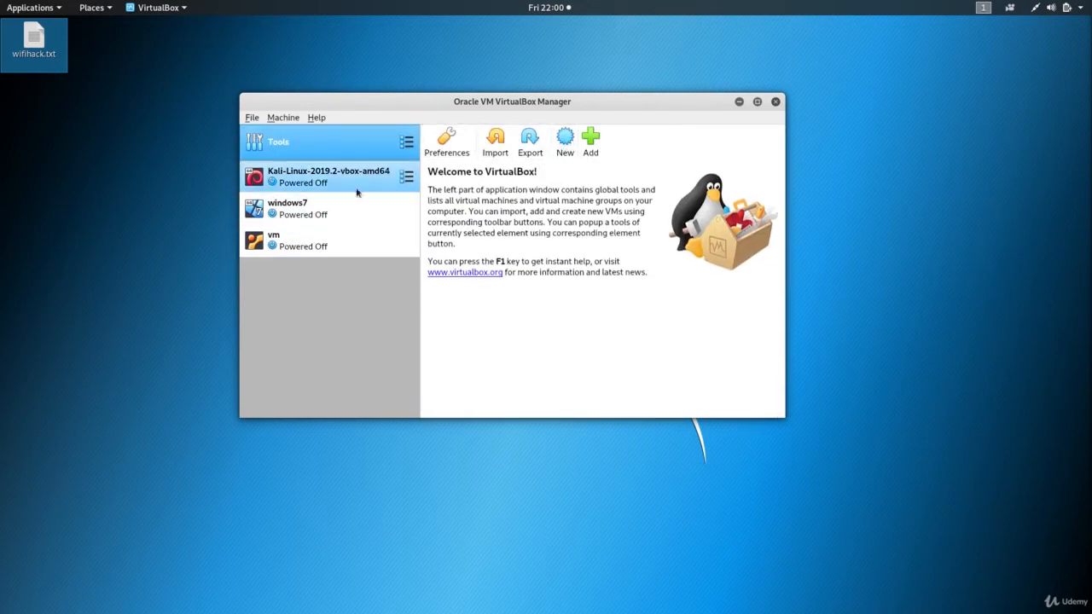
{"action": "left_click", "coordinate": [358, 241]}
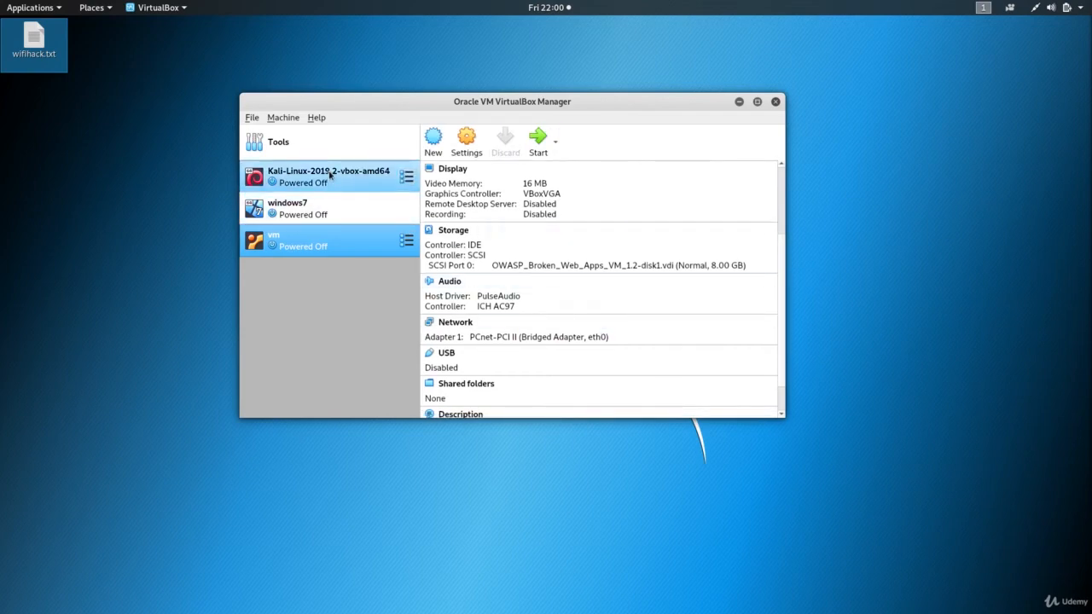
Step: Start a new virtual machine named metasploitable with type Linux and version Ubuntu (32-bit), accepting 1024 MB of memory
{"action": "left_click", "coordinate": [285, 151]}
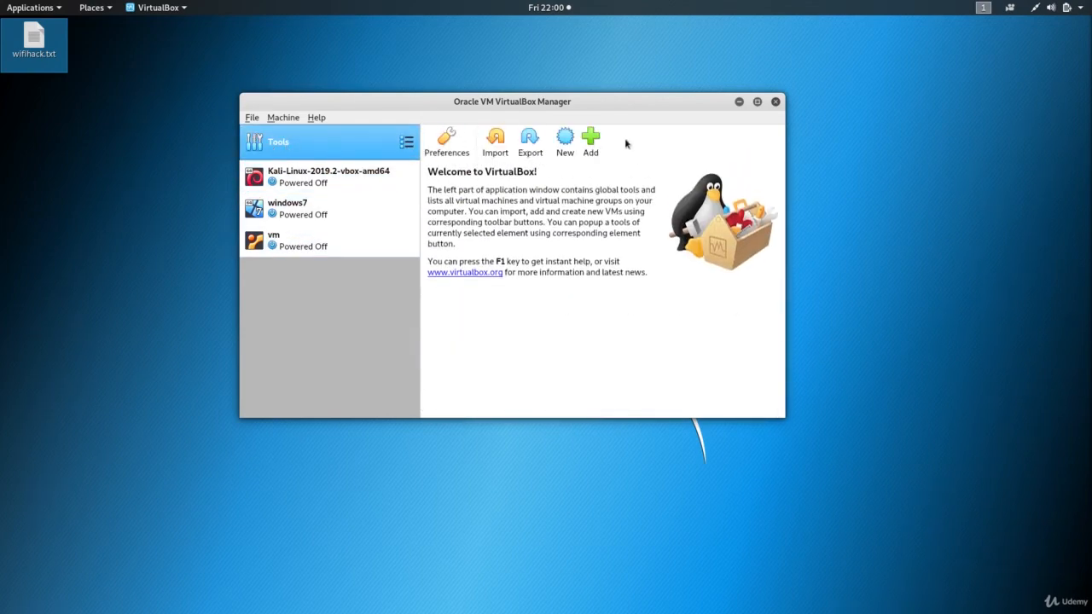
{"action": "left_click", "coordinate": [563, 140]}
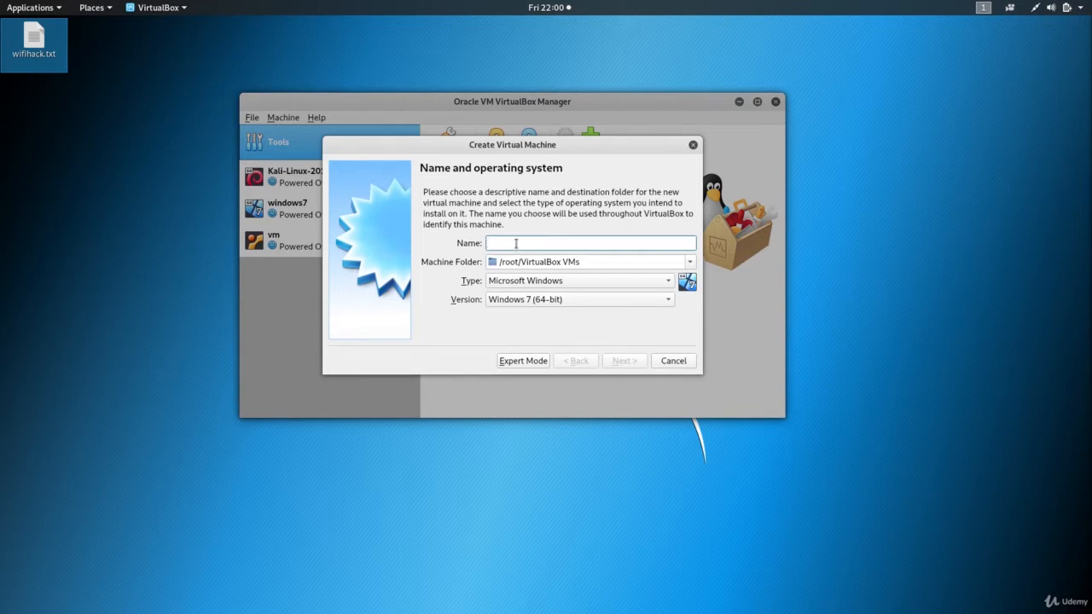
{"action": "type", "text": "metasploitable"}
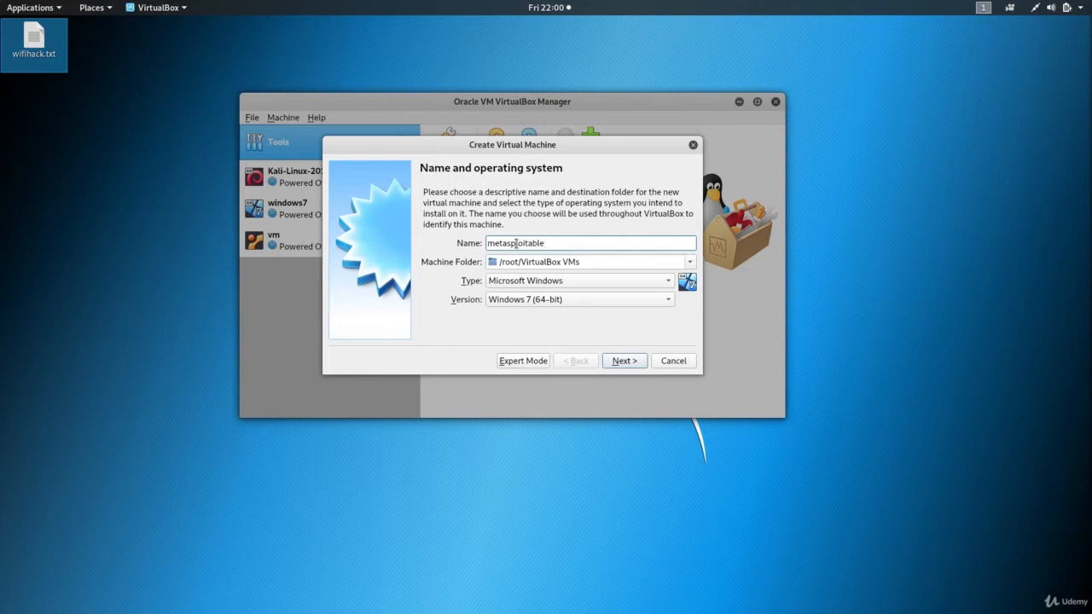
{"action": "left_click", "coordinate": [585, 281]}
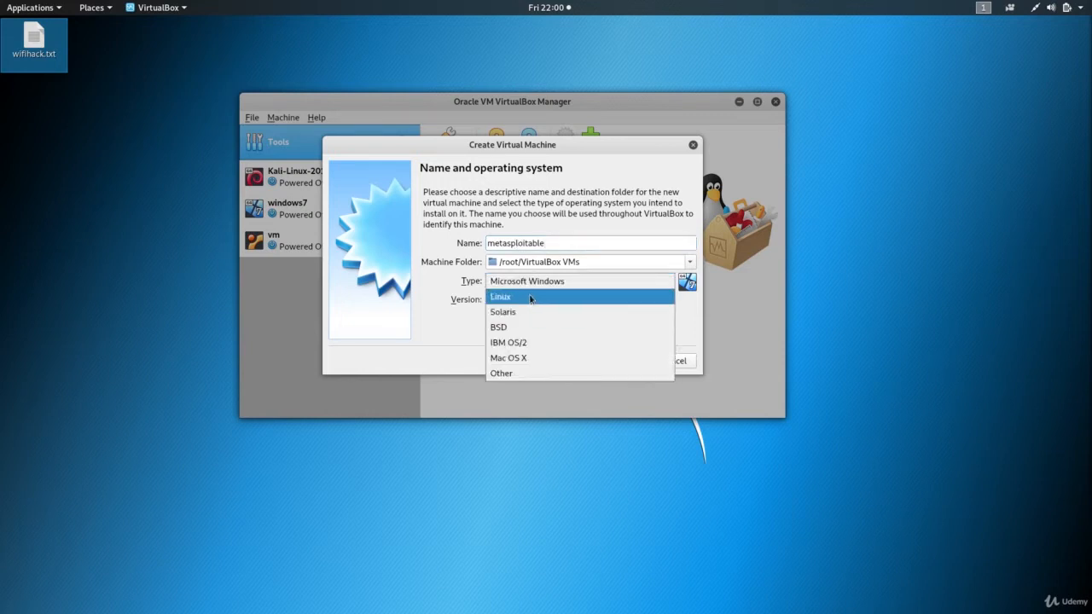
{"action": "left_click", "coordinate": [529, 296]}
{"action": "left_click", "coordinate": [529, 299]}
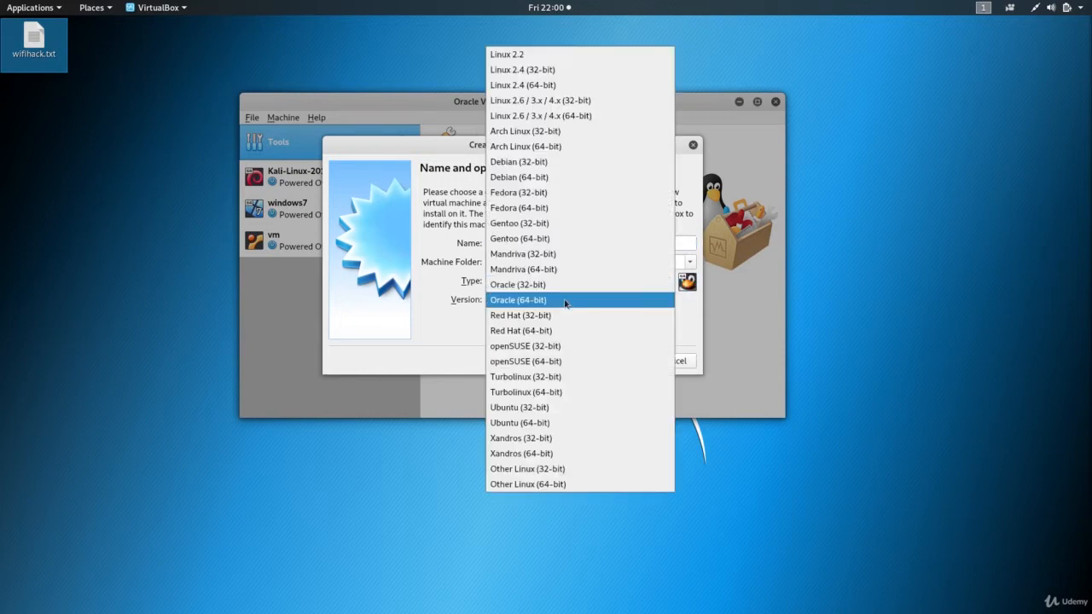
{"action": "left_click", "coordinate": [522, 403]}
{"action": "left_click", "coordinate": [625, 361]}
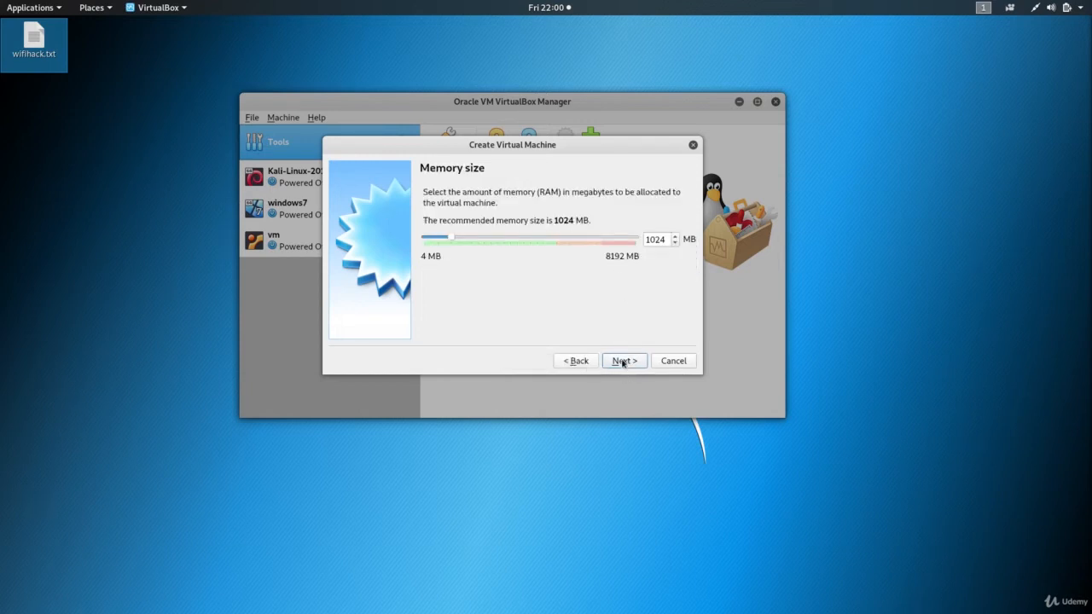
{"action": "left_click", "coordinate": [624, 361]}
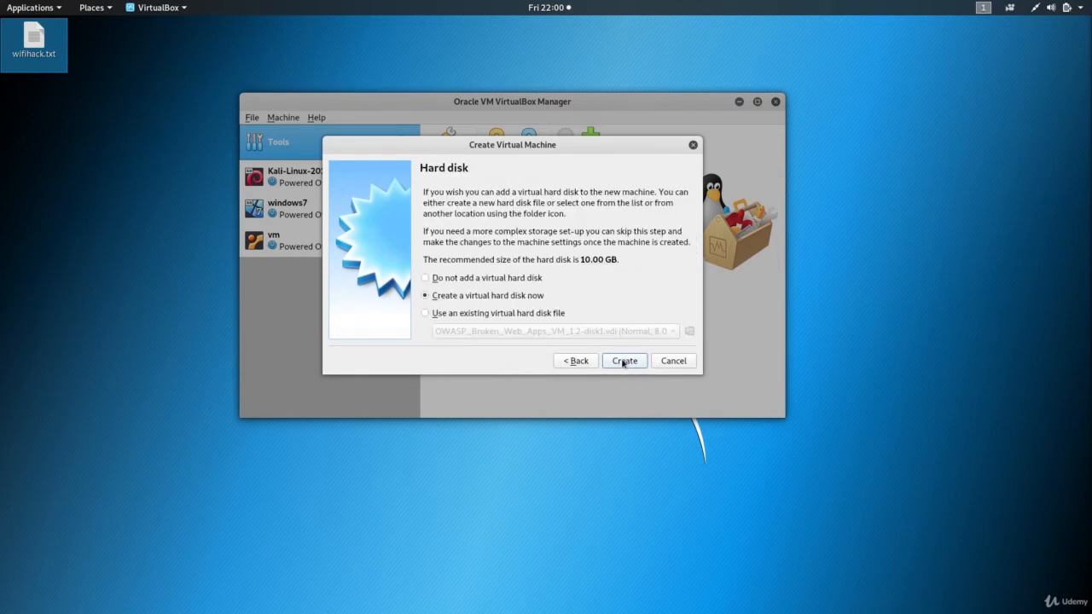
Step: Attach the existing disk Metasploitable.vmdk from Downloads/metasploitable-linux-2.0.0/Metasploitable2-Linux and create the virtual machine
{"action": "left_click", "coordinate": [425, 314]}
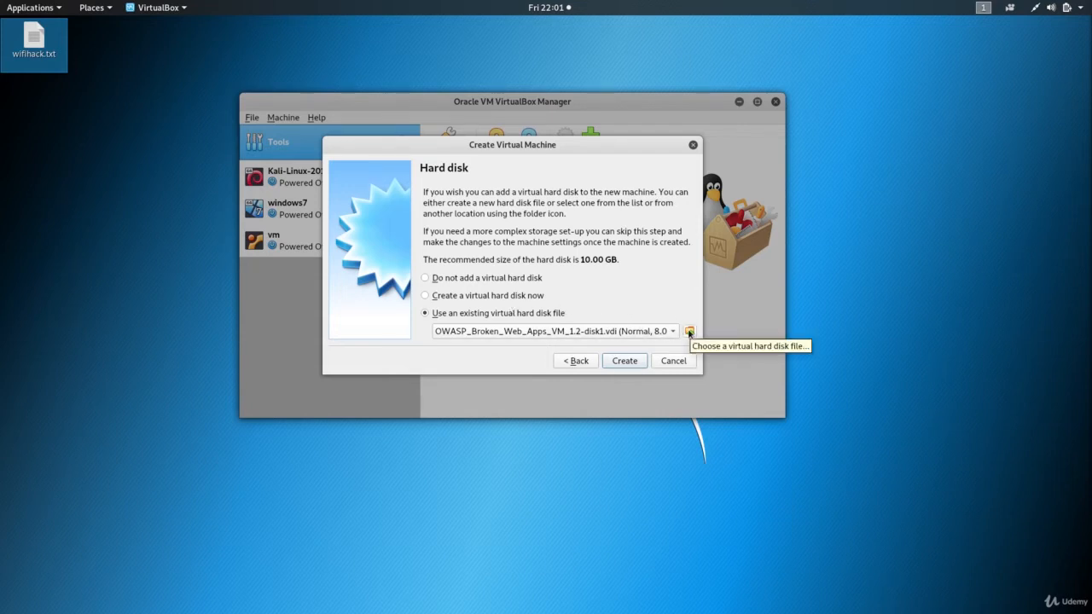
{"action": "left_click", "coordinate": [689, 332]}
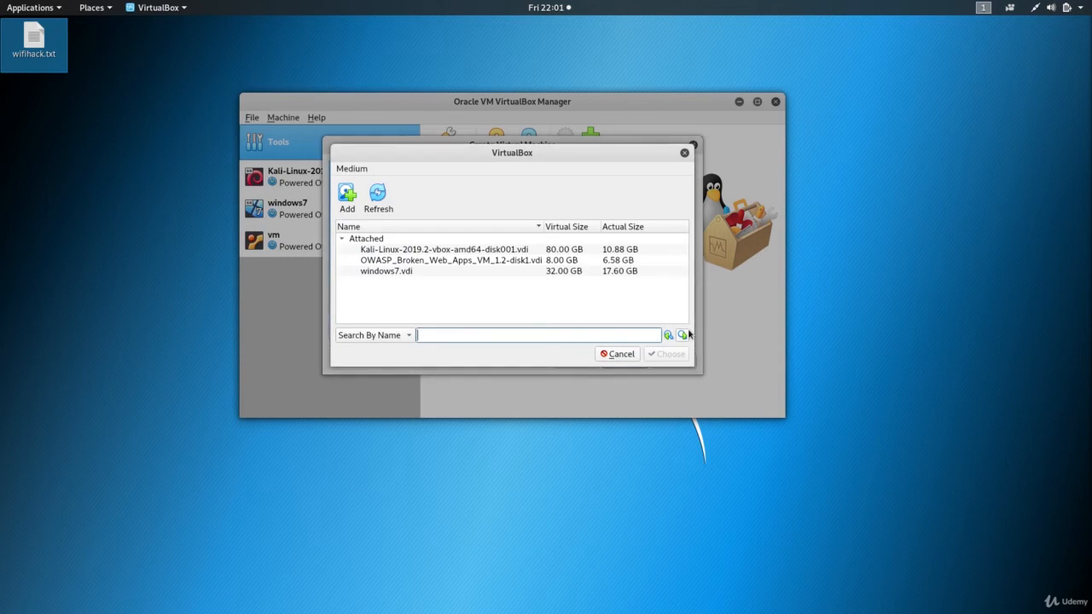
{"action": "left_click", "coordinate": [347, 198]}
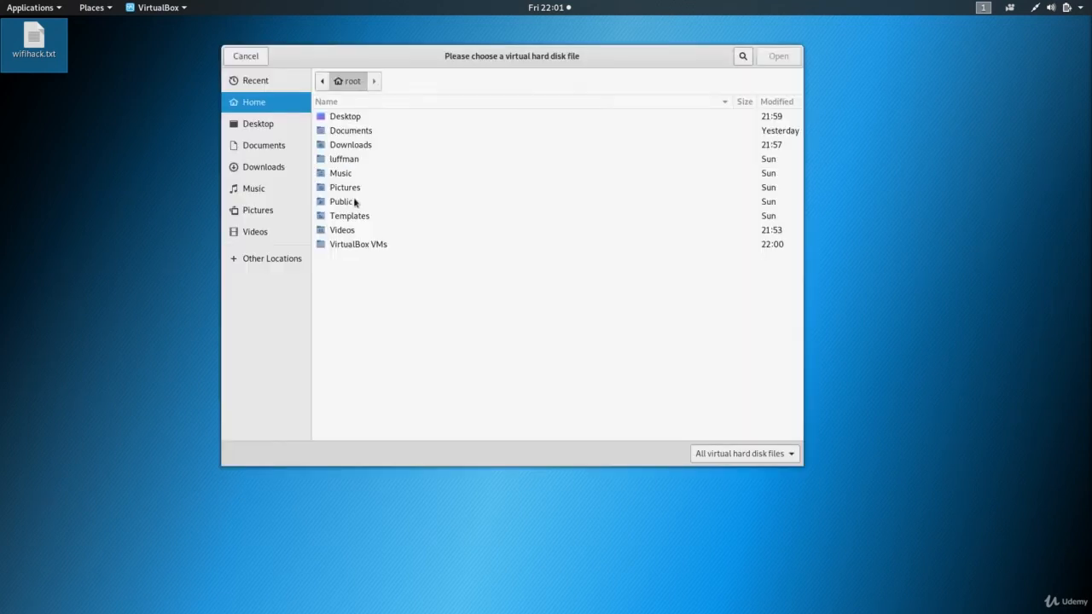
{"action": "left_click", "coordinate": [268, 167]}
{"action": "double_click", "coordinate": [403, 133]}
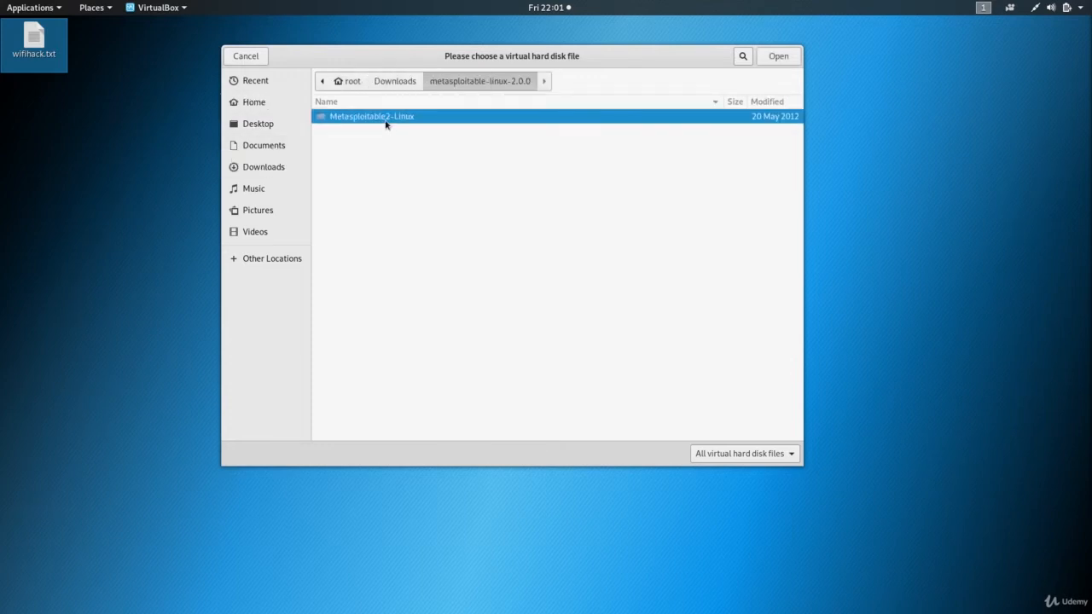
{"action": "double_click", "coordinate": [386, 122]}
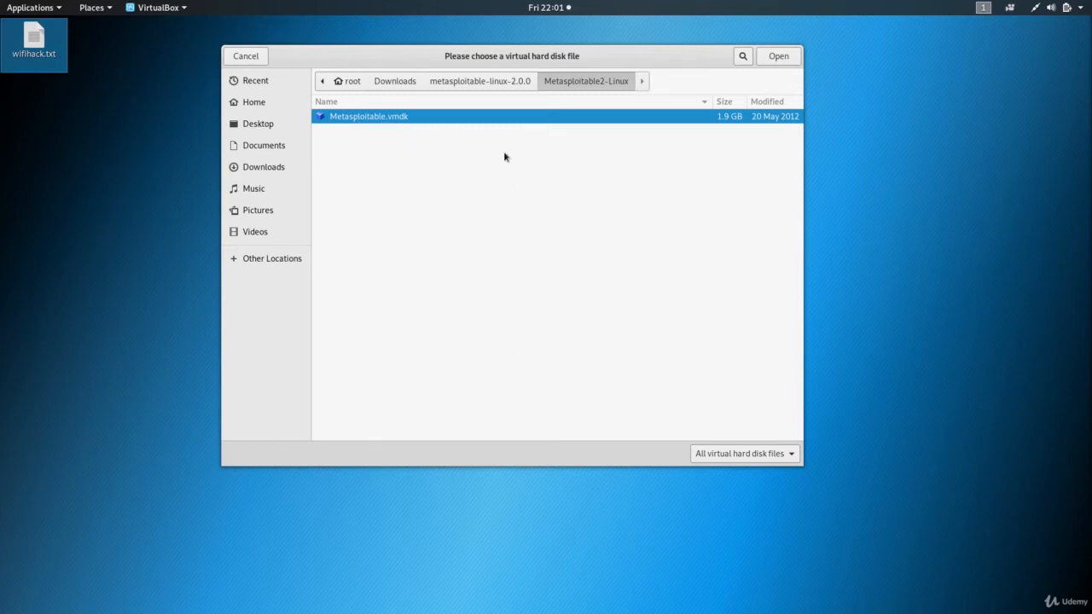
{"action": "left_click", "coordinate": [778, 56]}
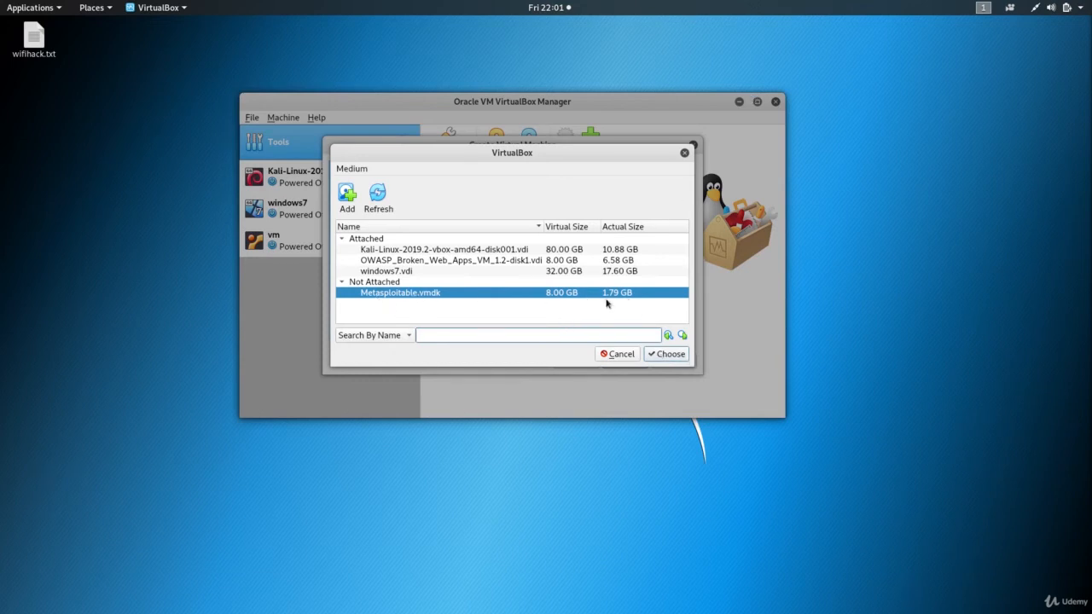
{"action": "left_click", "coordinate": [670, 354]}
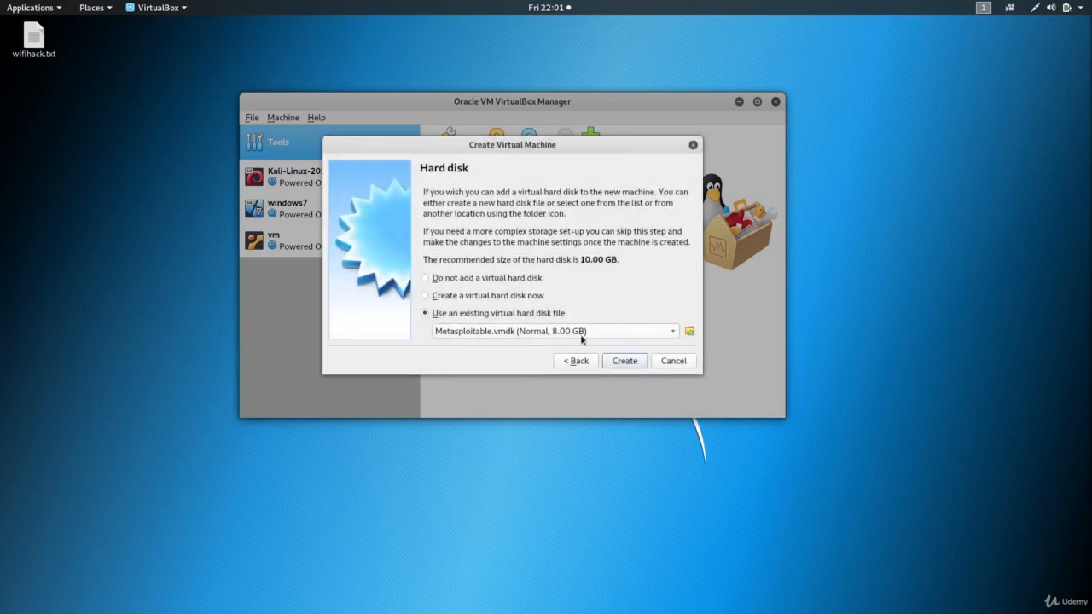
{"action": "left_click", "coordinate": [623, 361]}
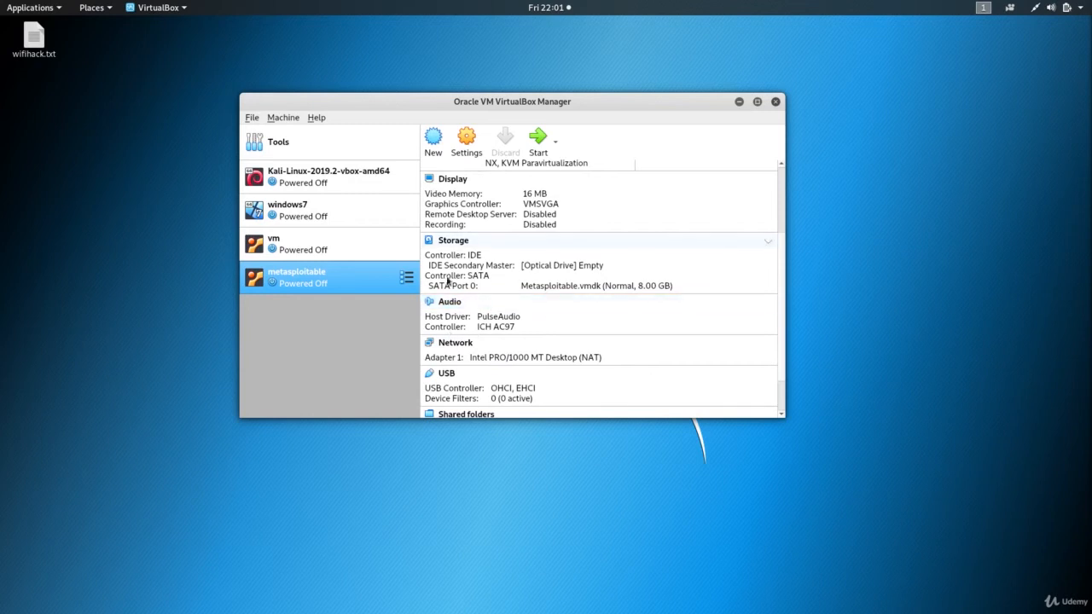
Step: Attach network Adapter 1 of the metasploitable machine to Bridged Adapter on eth0 and save the settings
{"action": "scroll", "coordinate": [451, 280], "scroll_direction": "down", "scroll_amount": 1}
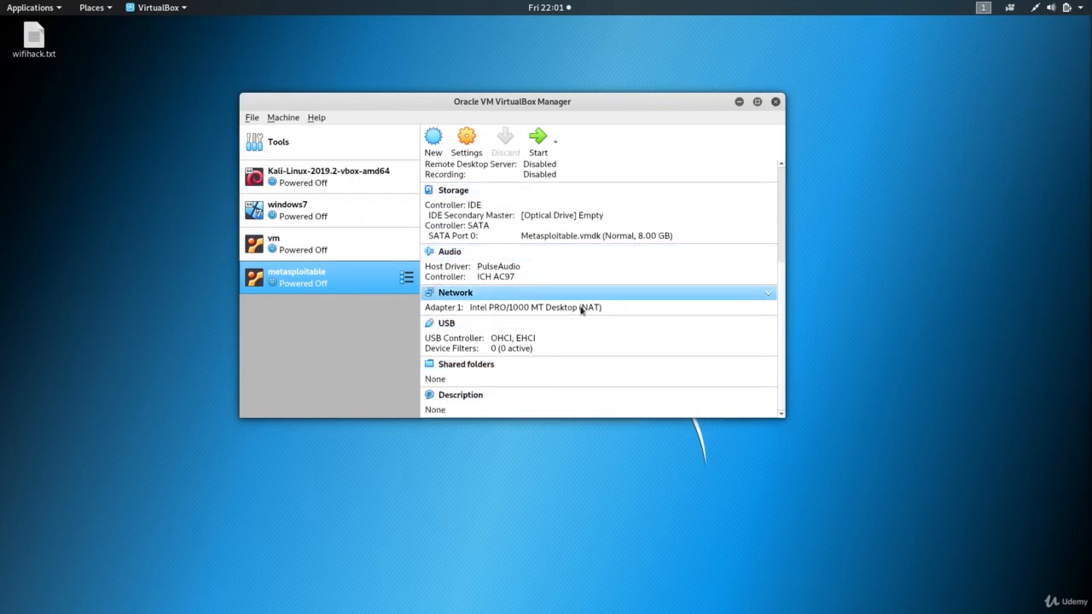
{"action": "left_click", "coordinate": [467, 143]}
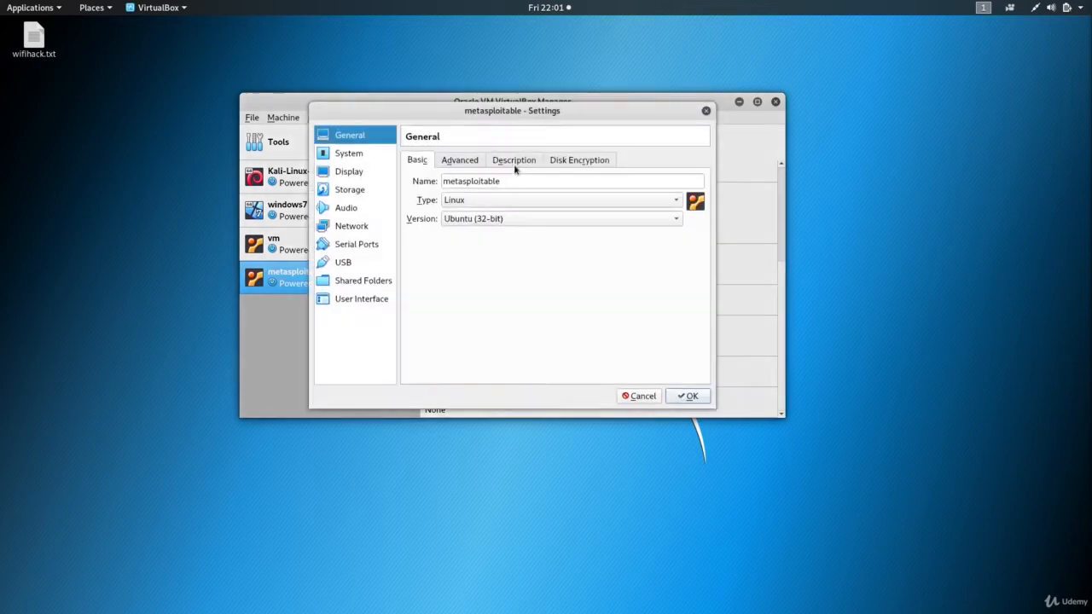
{"action": "left_click", "coordinate": [358, 227]}
{"action": "left_click", "coordinate": [518, 198]}
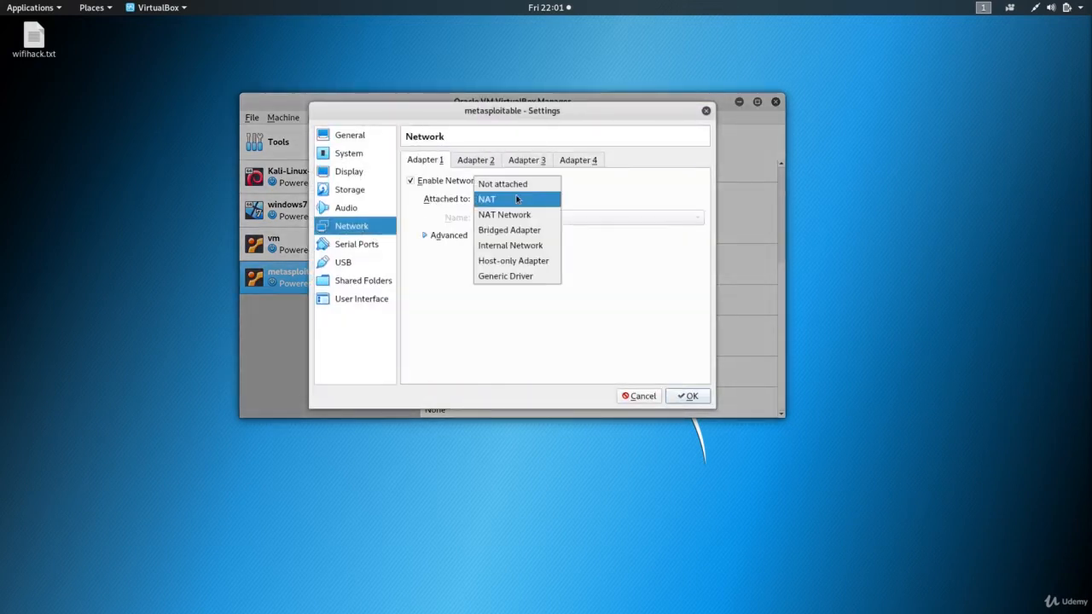
{"action": "left_click", "coordinate": [530, 230]}
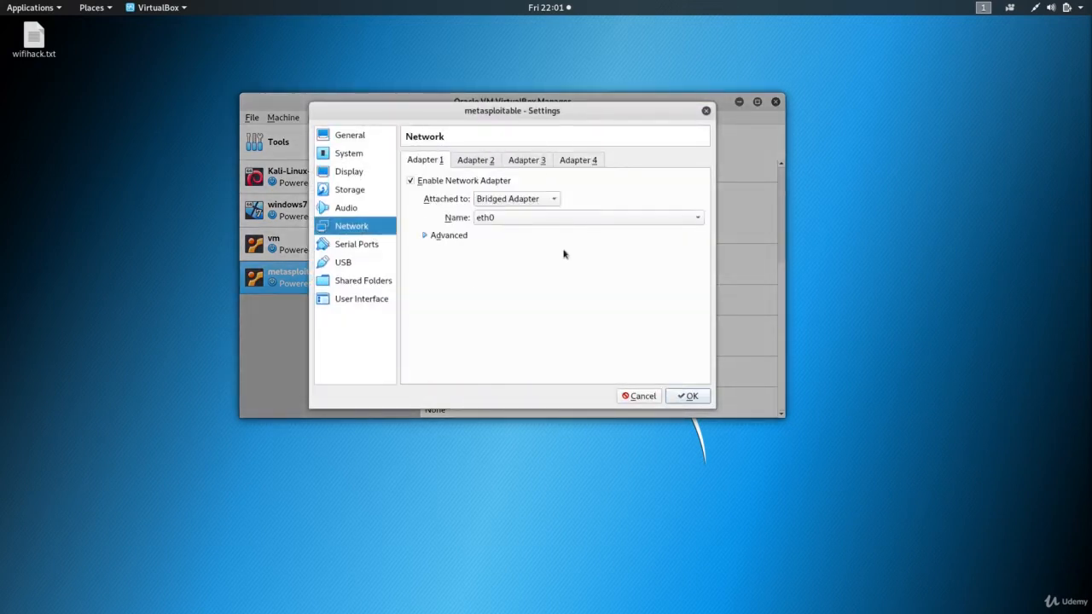
{"action": "left_click", "coordinate": [689, 396]}
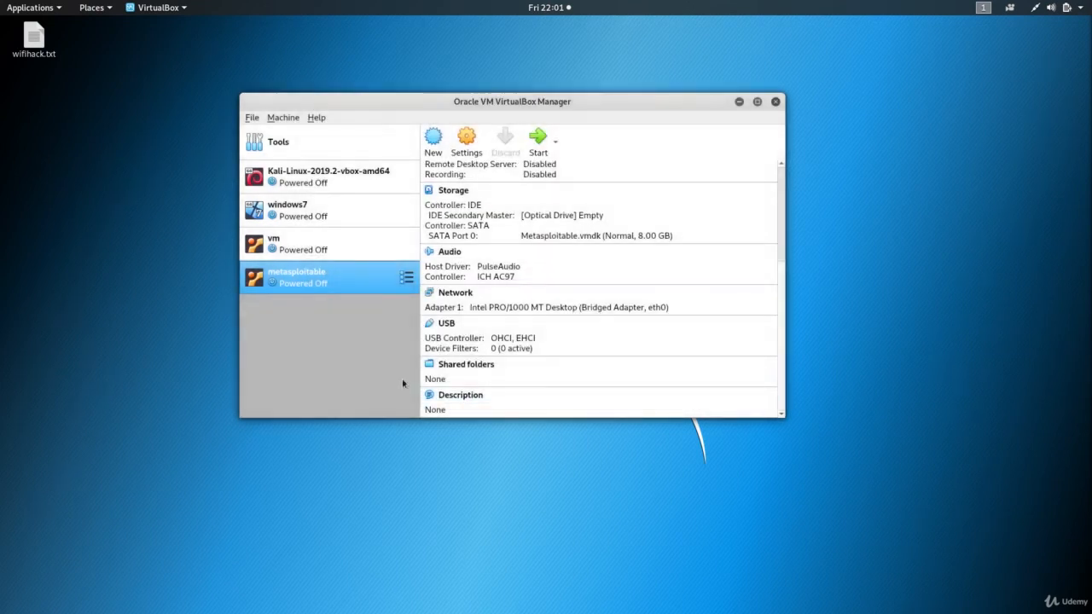
Step: Start the metasploitable machine and move its window and the manager window apart while it boots
{"action": "left_click", "coordinate": [534, 141]}
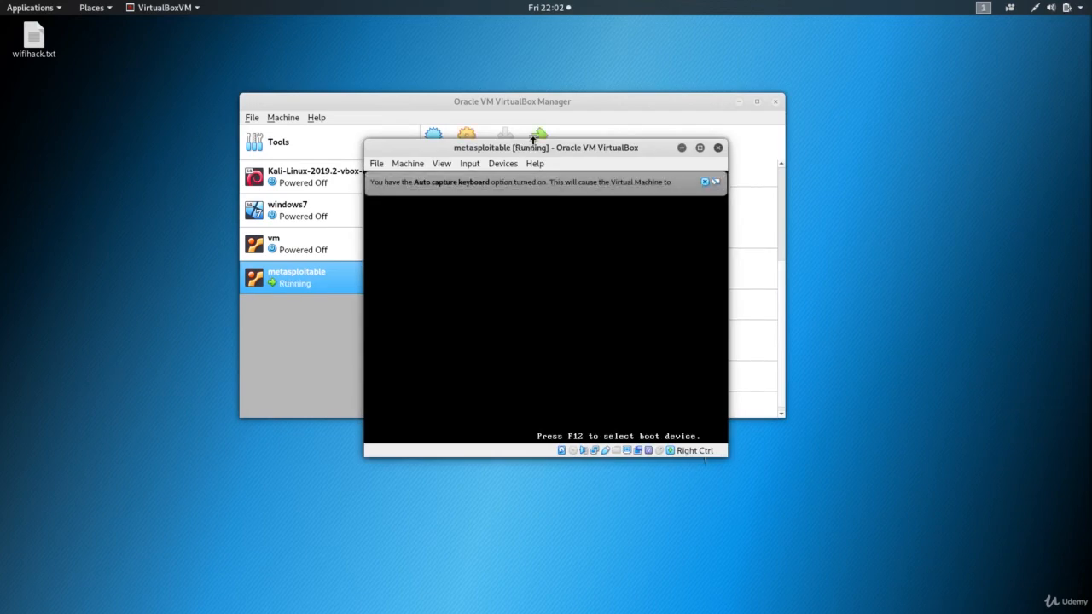
{"action": "left_click_drag", "start_coordinate": [510, 145], "coordinate": [739, 238]}
{"action": "left_click_drag", "start_coordinate": [552, 93], "coordinate": [471, 68]}
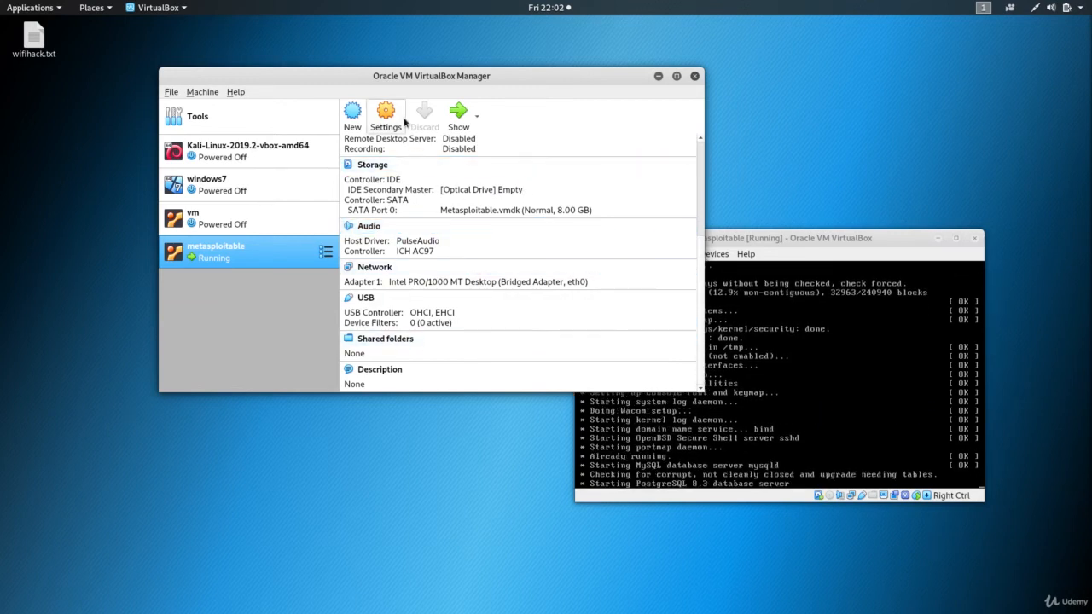
{"action": "left_click_drag", "start_coordinate": [399, 77], "coordinate": [397, 75]}
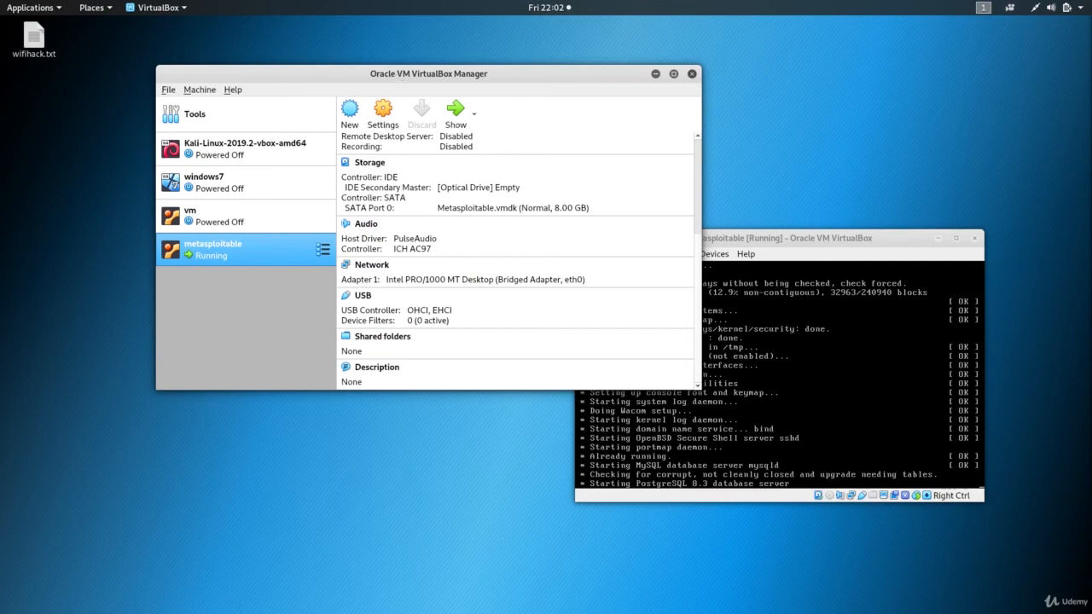
{"action": "left_click_drag", "start_coordinate": [404, 79], "coordinate": [402, 76]}
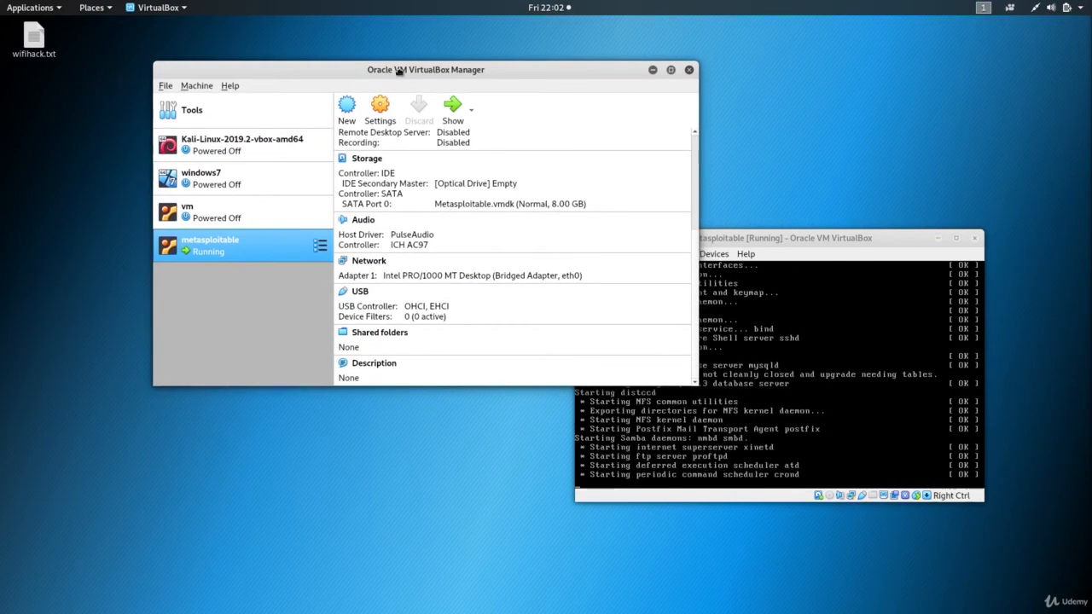
Step: Review the USB settings of the running metasploitable machine and close its settings
{"action": "left_click", "coordinate": [383, 109]}
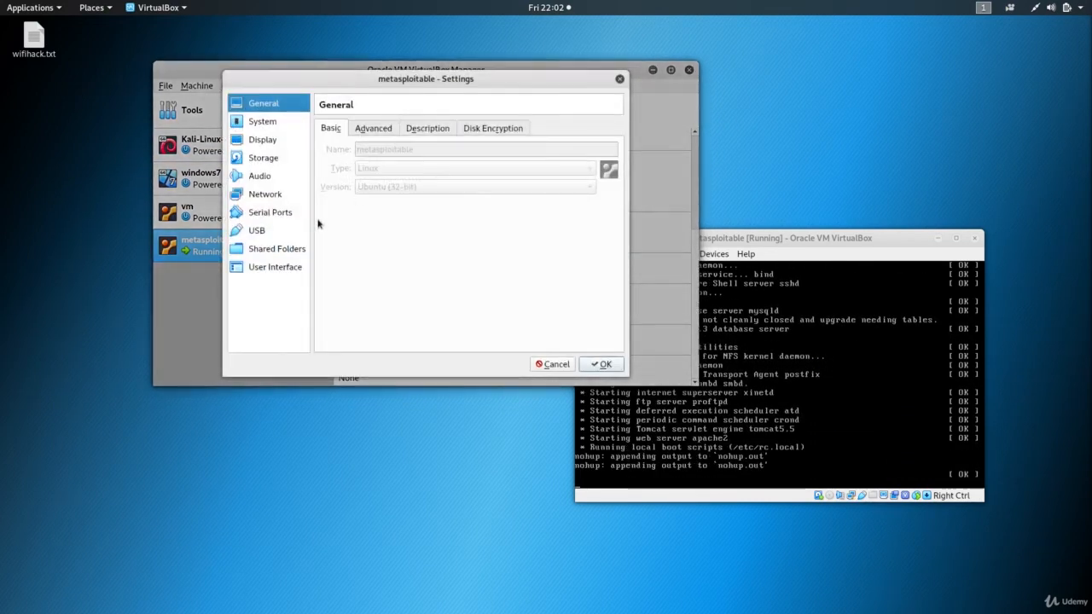
{"action": "left_click", "coordinate": [258, 231]}
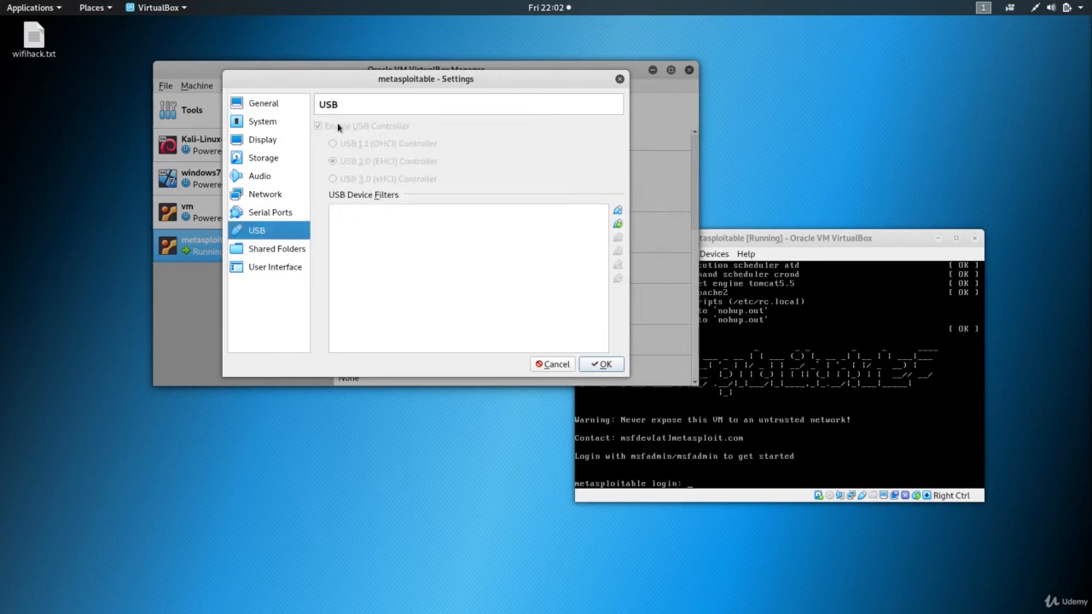
{"action": "left_click", "coordinate": [601, 364]}
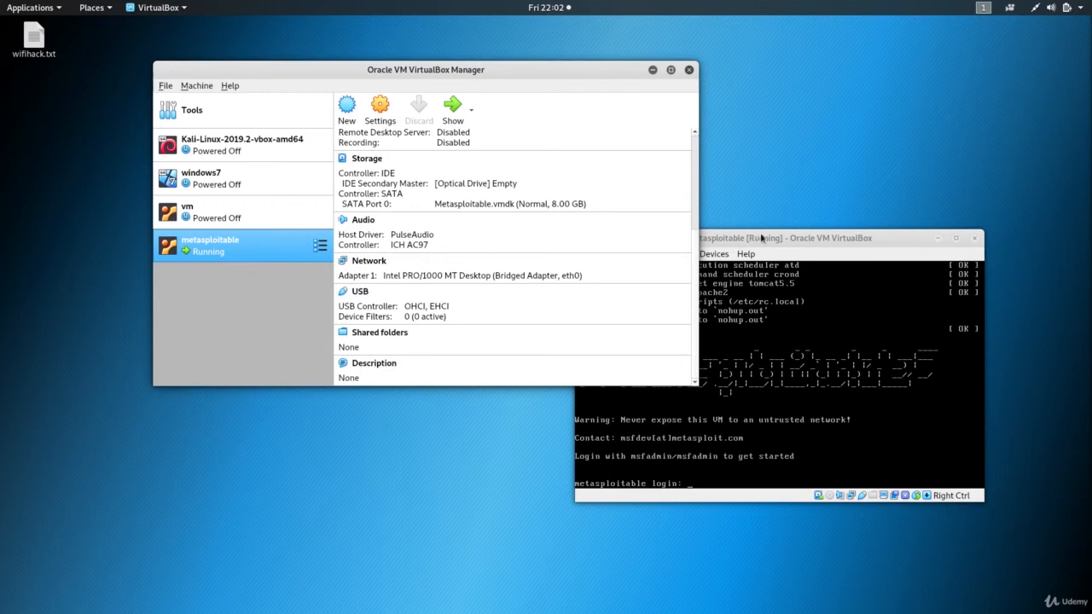
Step: Bring the metasploitable console forward and log in as msfadmin with the account password
{"action": "left_click_drag", "start_coordinate": [762, 239], "coordinate": [525, 163]}
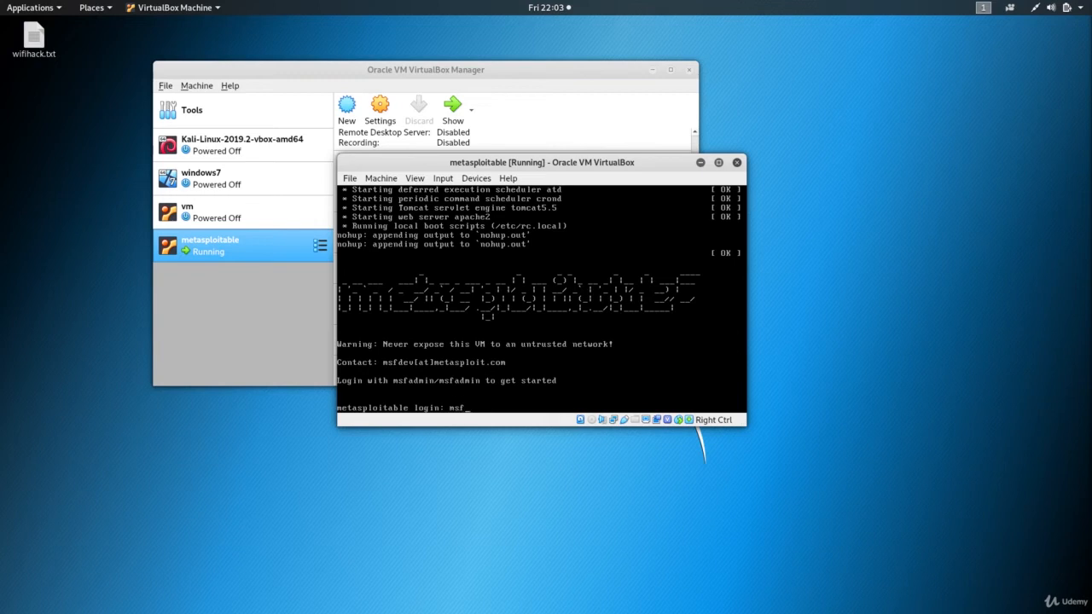
{"action": "type", "text": "admin"}
{"action": "key", "text": "Return"}
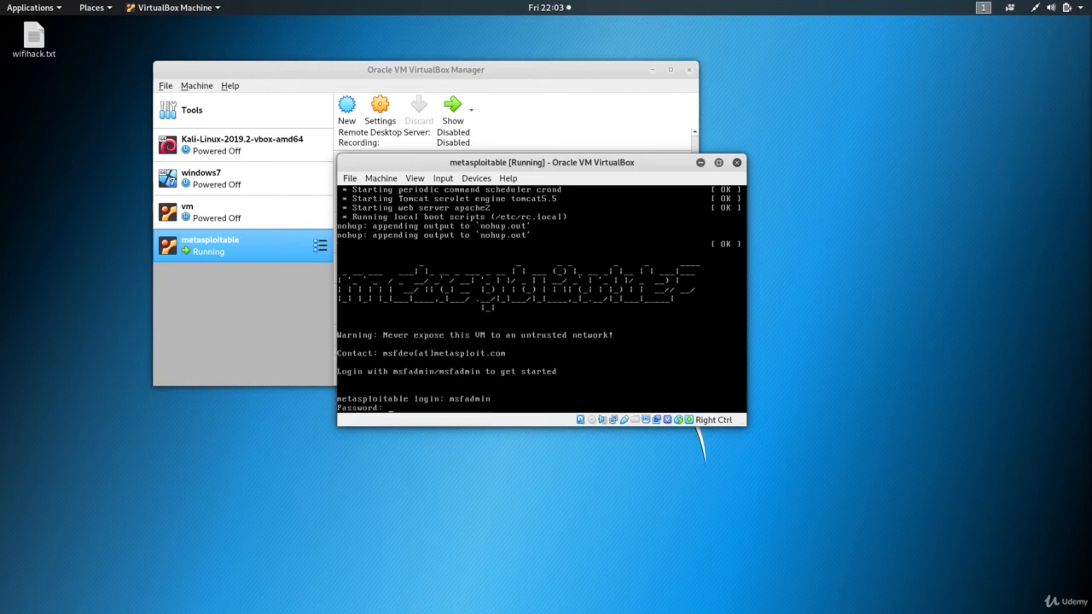
{"action": "key", "text": "Return"}
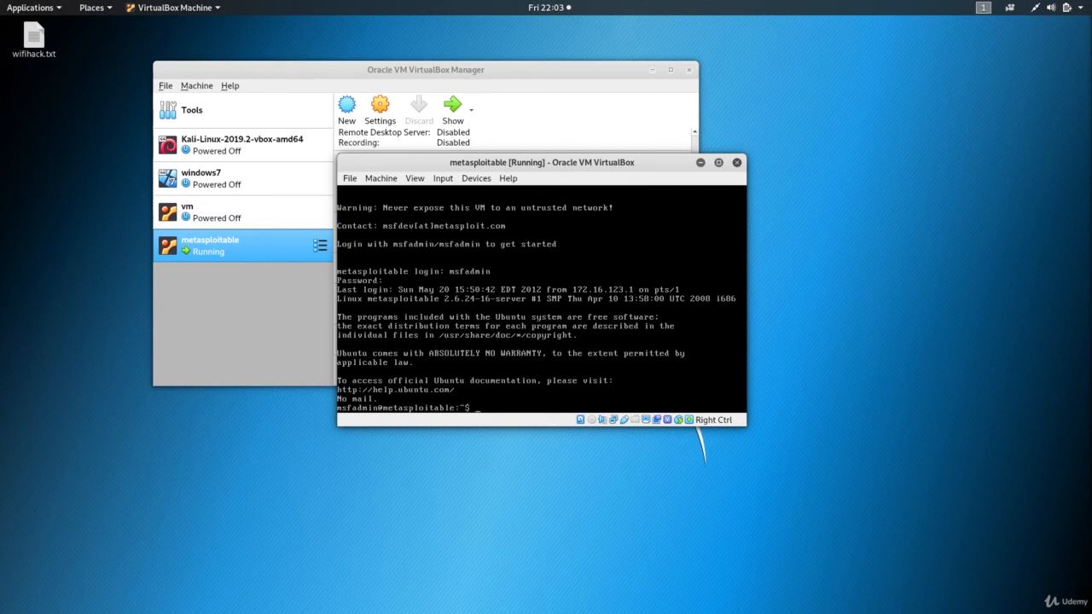
Step: Run ifconfig in the metasploitable console to read the machine's IP address, repositioning the window as needed
{"action": "type", "text": "ifconfig"}
{"action": "key", "text": "Return"}
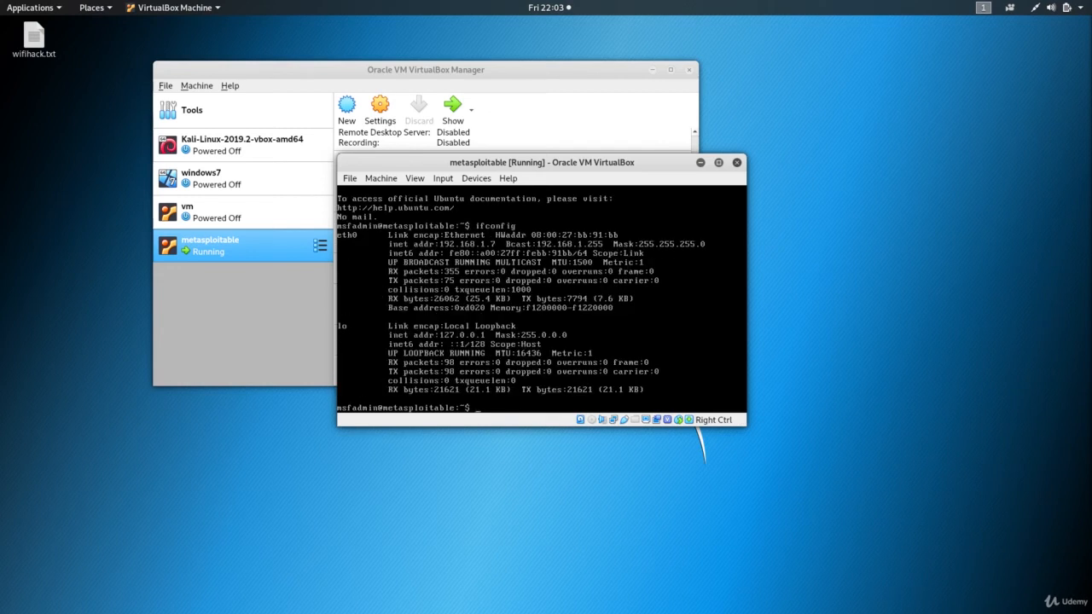
{"action": "left_click_drag", "start_coordinate": [600, 164], "coordinate": [581, 168]}
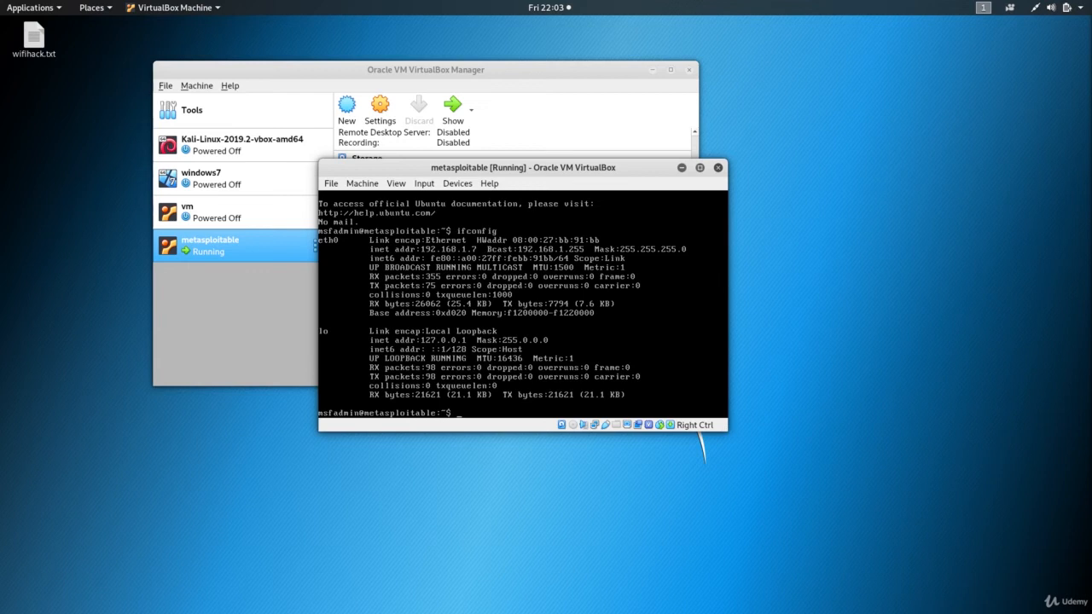
{"action": "left_click_drag", "start_coordinate": [496, 170], "coordinate": [607, 175]}
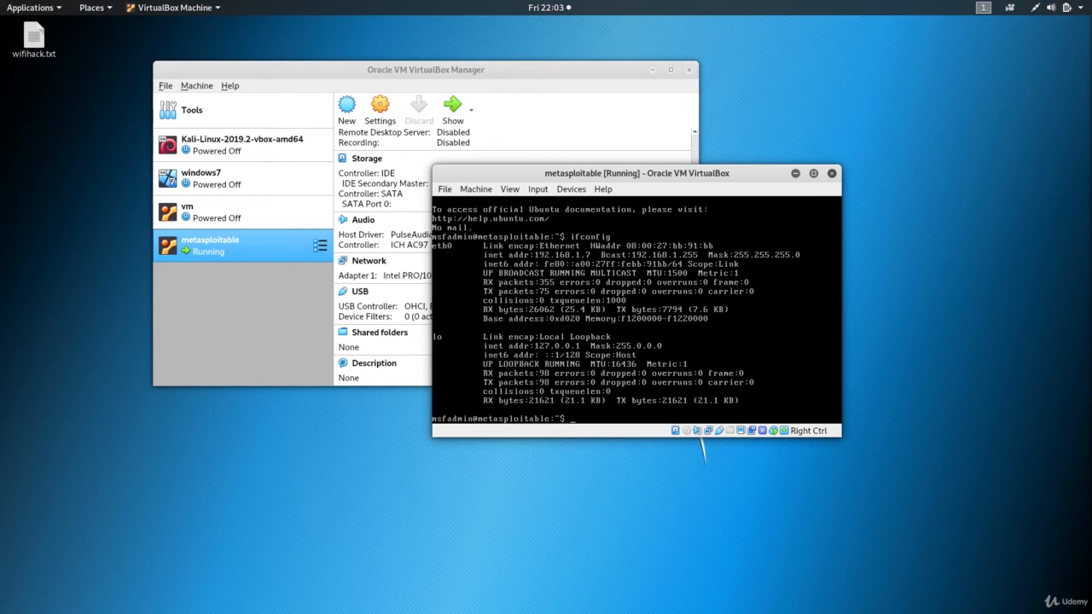
Step: Switch to Firefox and open 192.168.1.7 in a new tab
{"action": "left_click", "coordinate": [14, 124]}
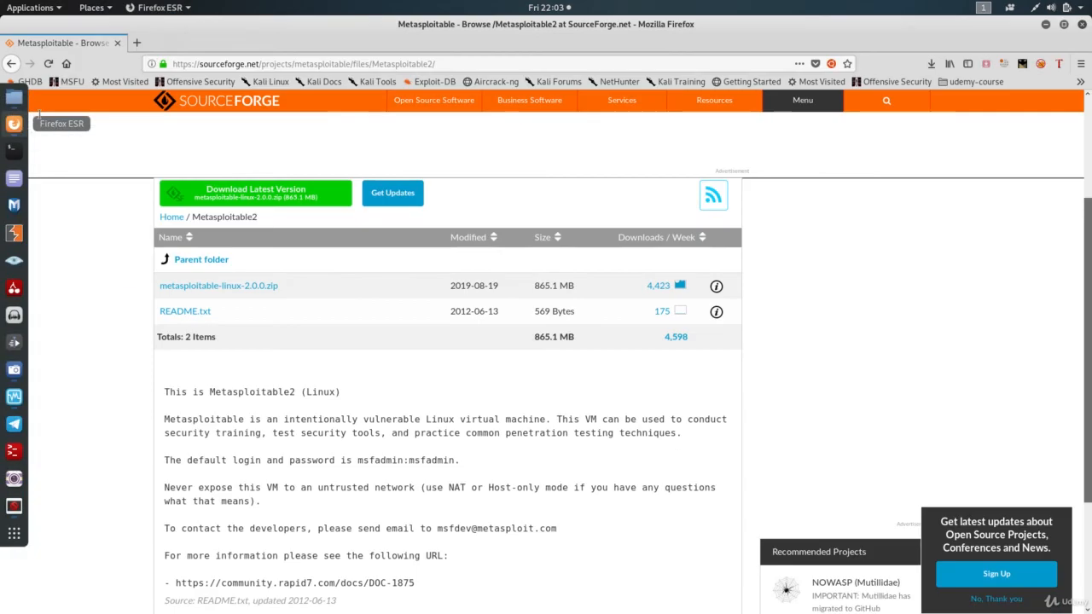
{"action": "left_click", "coordinate": [138, 42]}
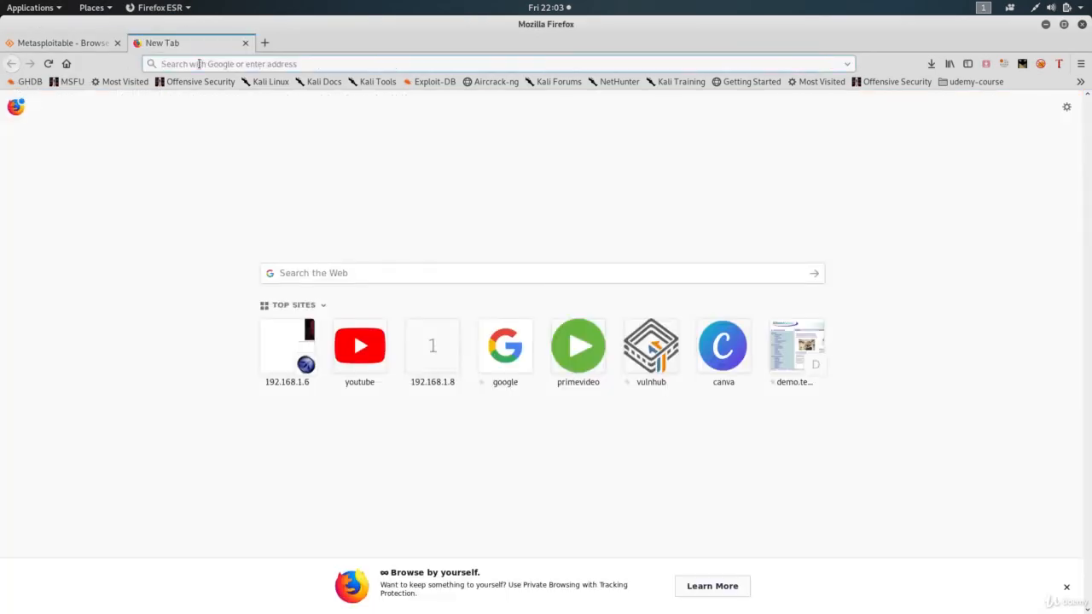
{"action": "left_click", "coordinate": [199, 64]}
{"action": "type", "text": "192.168"}
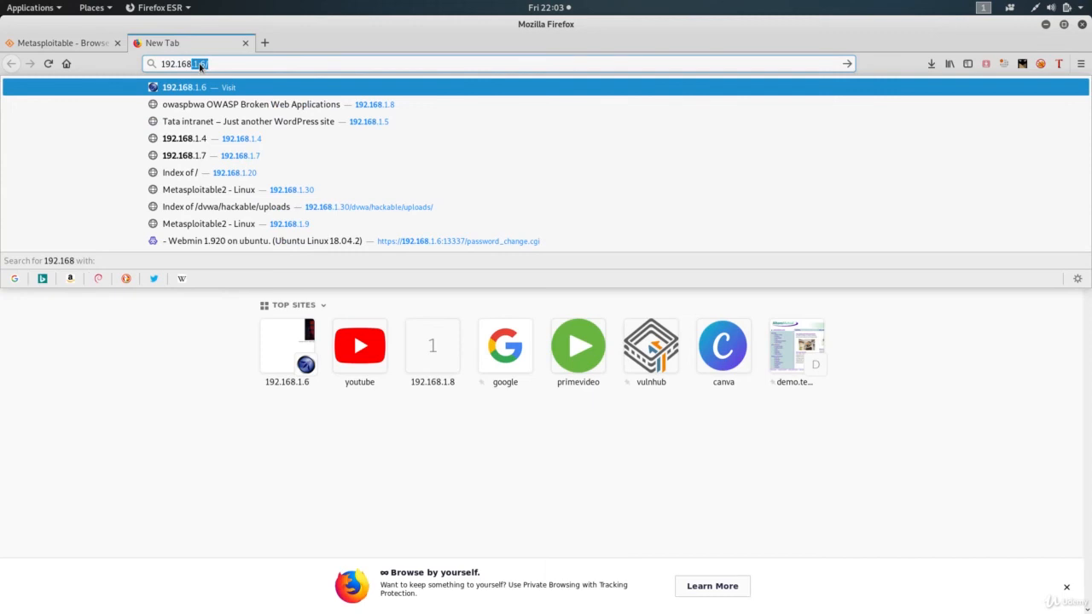
{"action": "type", "text": ".1.7"}
{"action": "key", "text": "Return"}
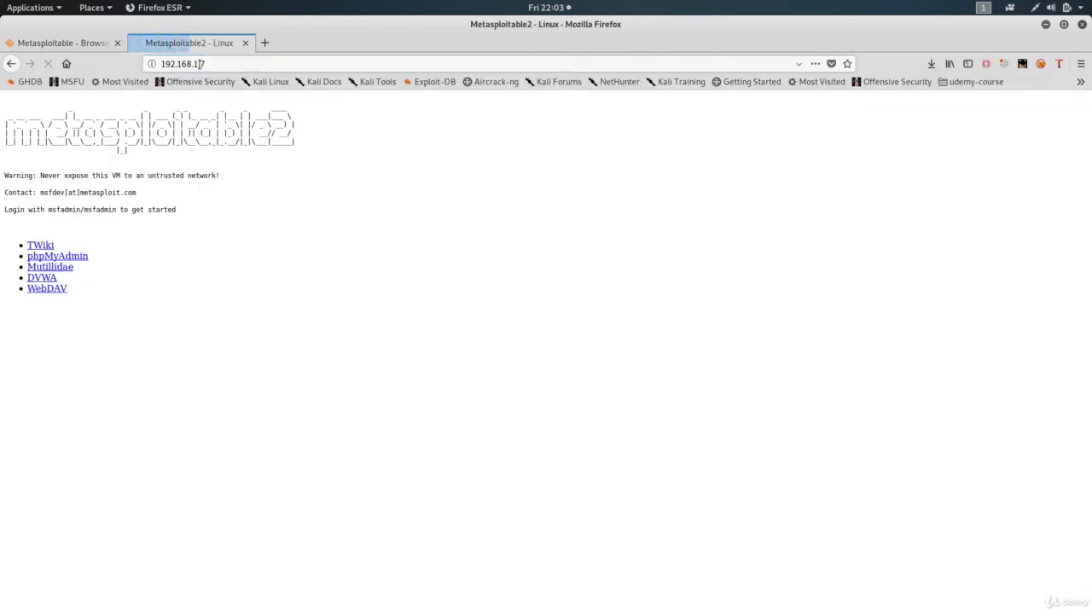
{"action": "left_click_drag", "start_coordinate": [311, 149], "coordinate": [26, 116]}
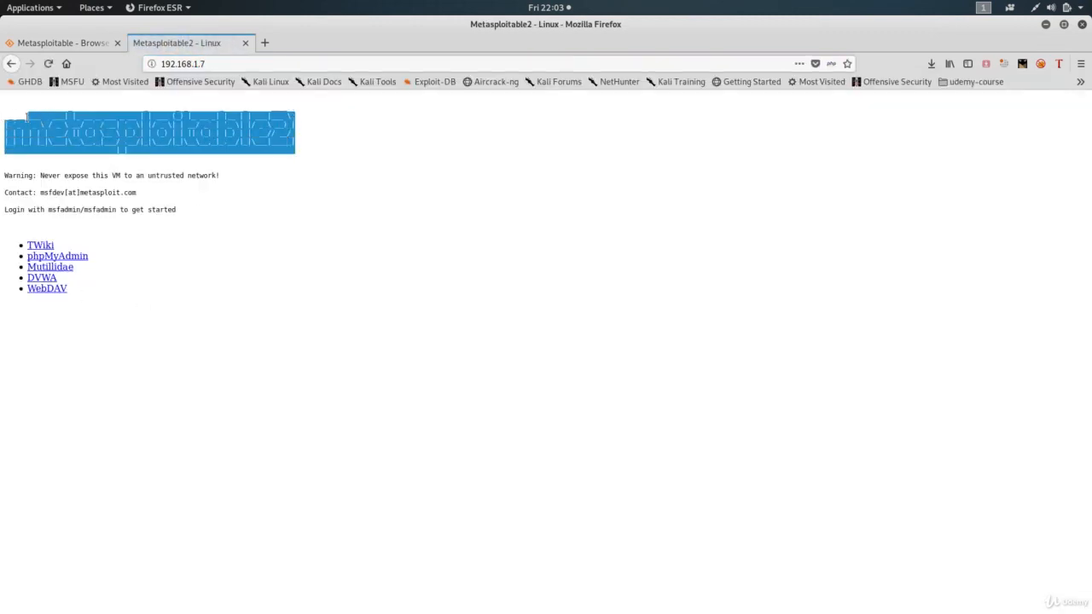
{"action": "left_click", "coordinate": [214, 290]}
Step: Show the metasploitable console beside the browser page and compare its eth0 address with the page address
{"action": "mouse_move", "coordinate": [2, 362]}
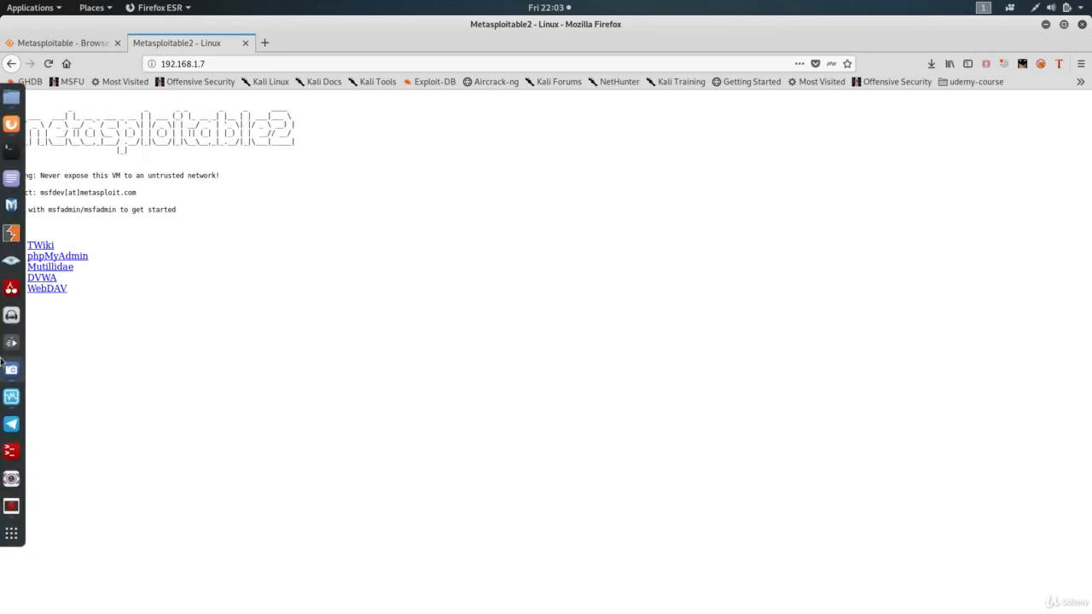
{"action": "left_click", "coordinate": [11, 507]}
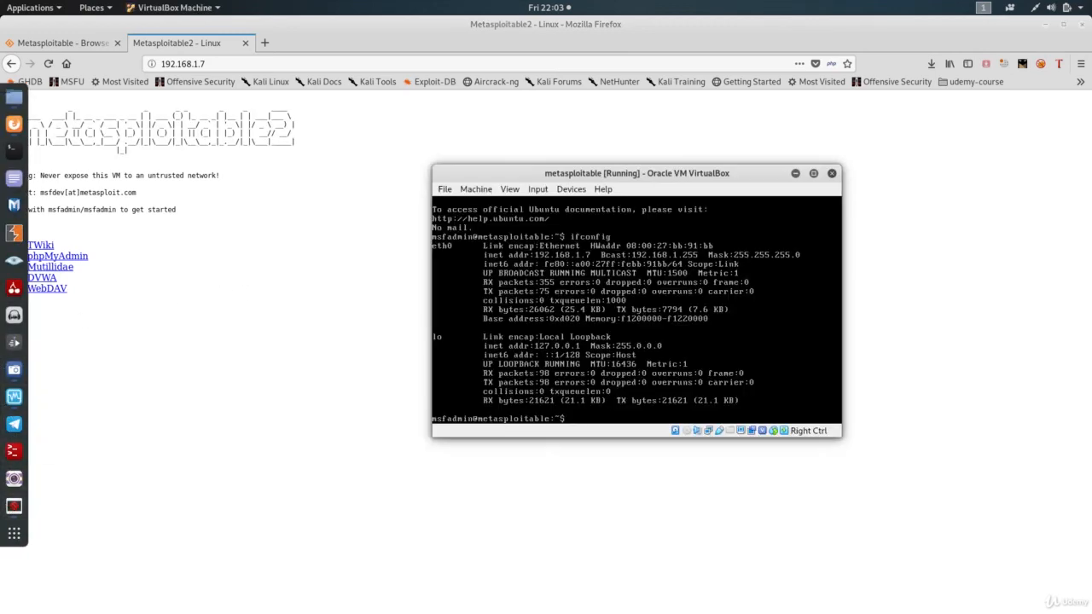
{"action": "left_click_drag", "start_coordinate": [663, 173], "coordinate": [635, 169]}
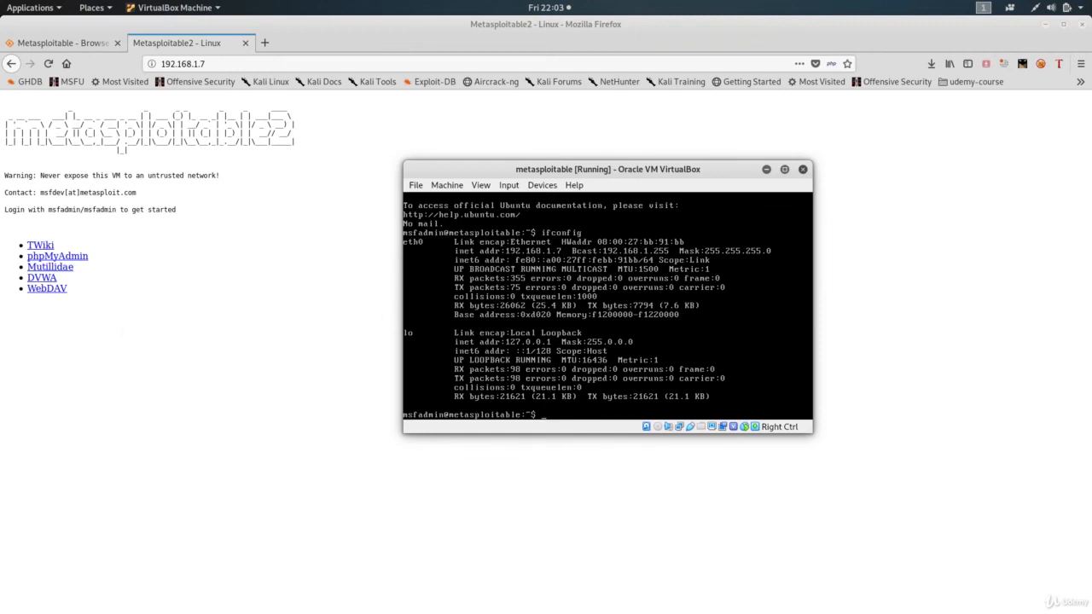
{"action": "left_click_drag", "start_coordinate": [597, 169], "coordinate": [795, 146]}
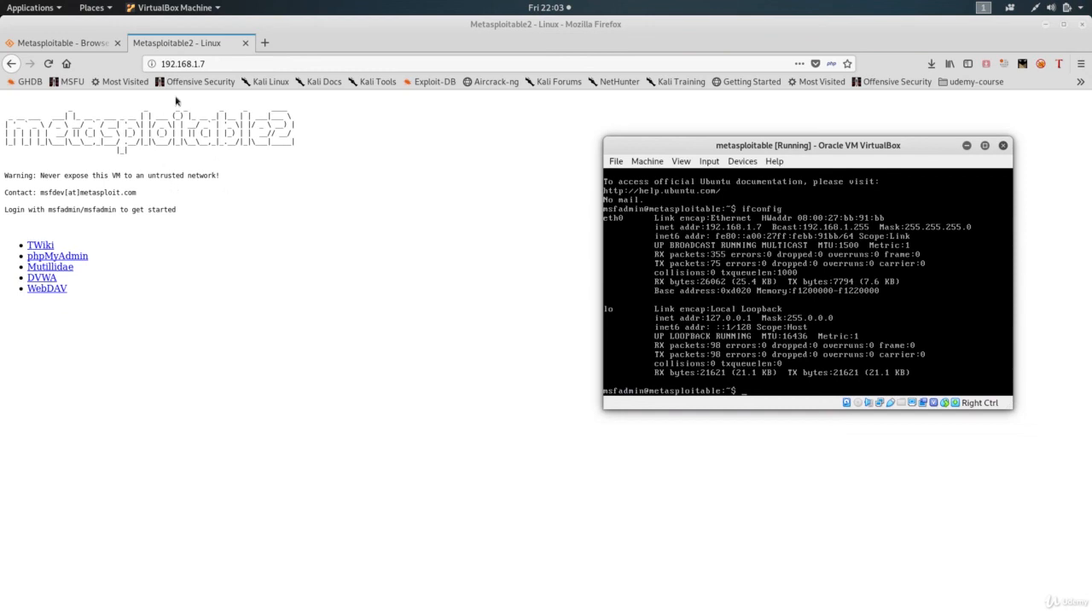
Step: Return to the Metasploitable2 web page and open the DVWA application
{"action": "left_click", "coordinate": [214, 65]}
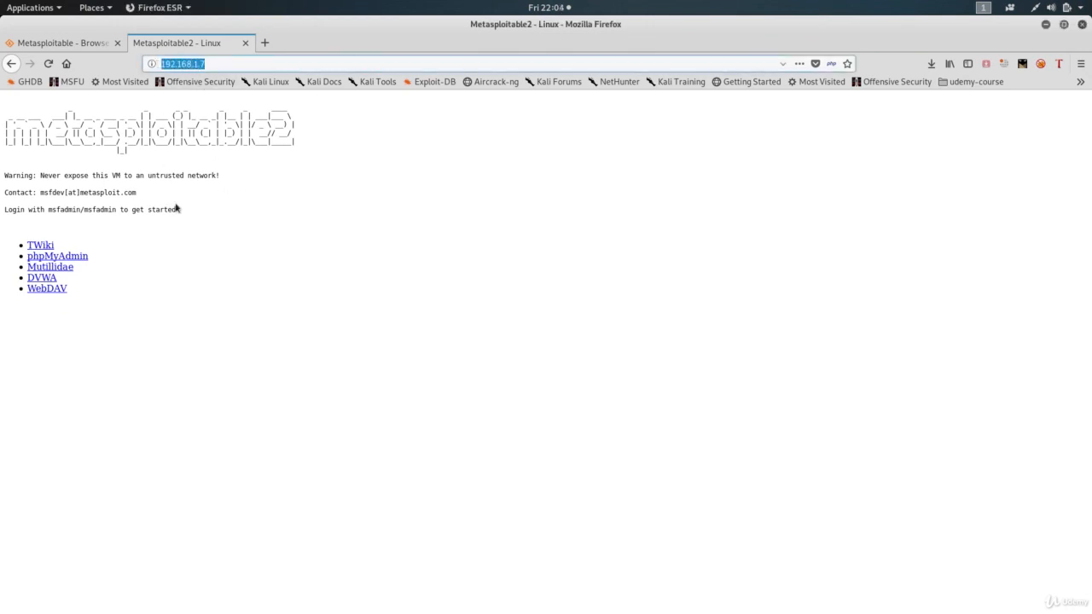
{"action": "left_click_drag", "start_coordinate": [181, 211], "coordinate": [5, 119]}
{"action": "left_click", "coordinate": [196, 278]}
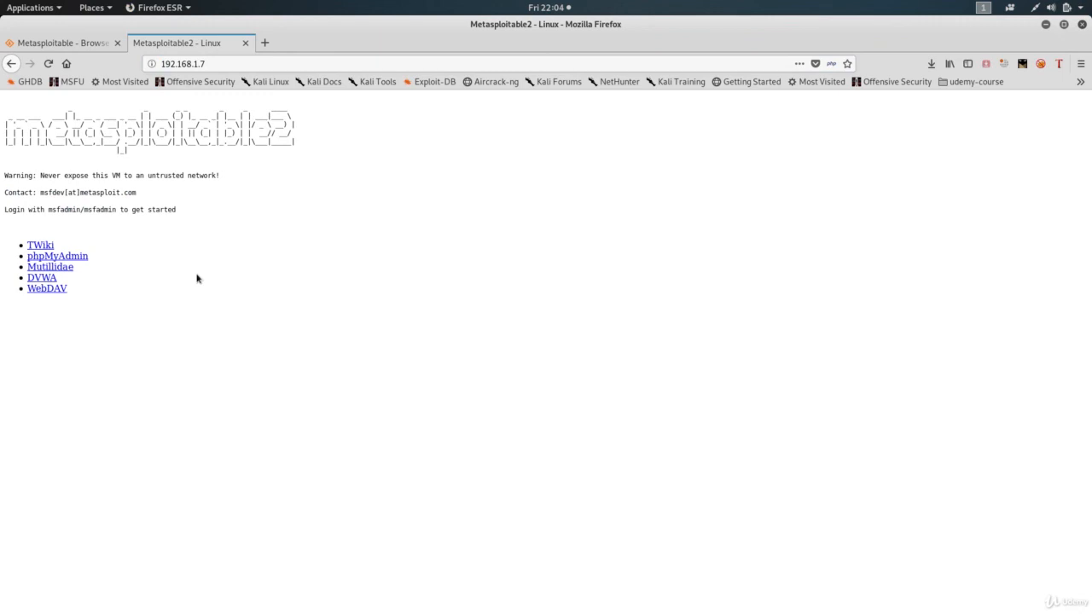
{"action": "left_click", "coordinate": [41, 279]}
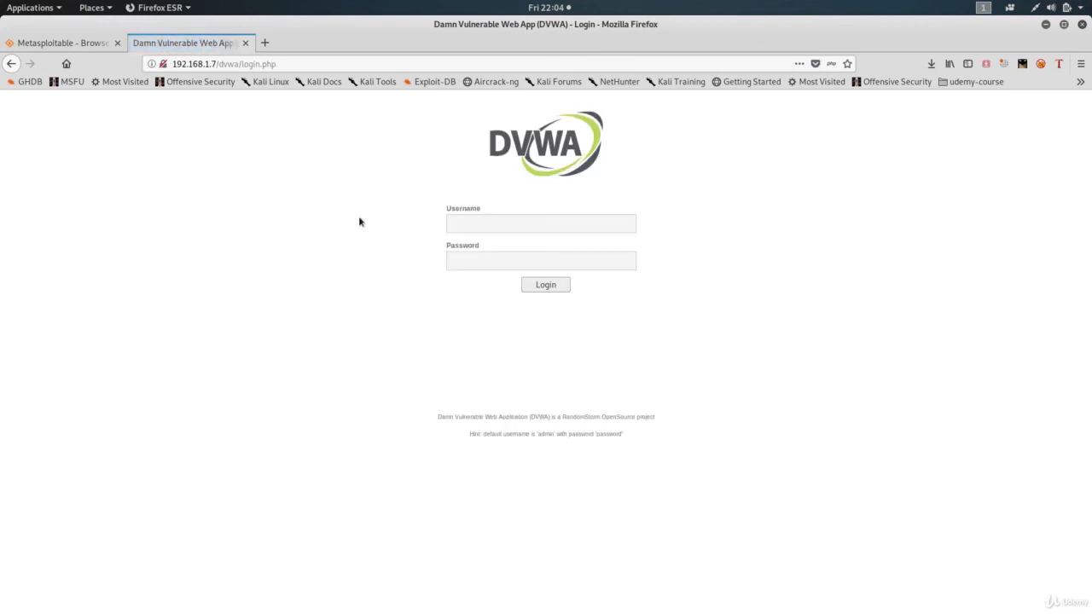